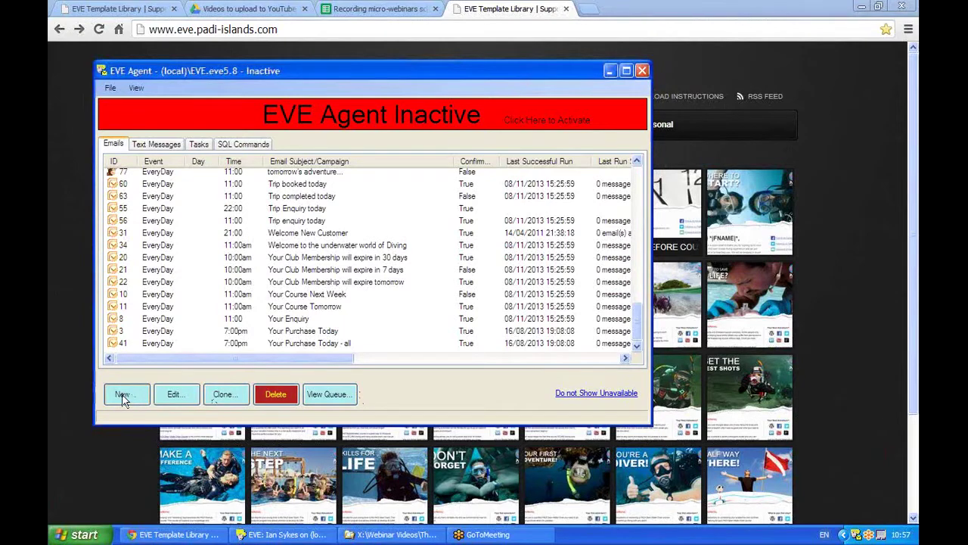
Create a new email job that sends via Mail Chimp, with Requires Confirmation turned off
left_click(123, 395)
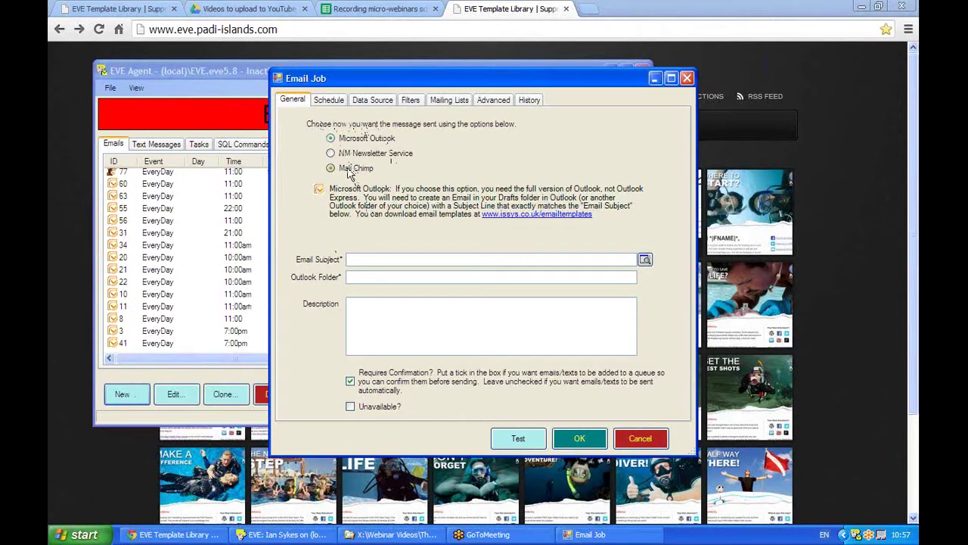
left_click(349, 173)
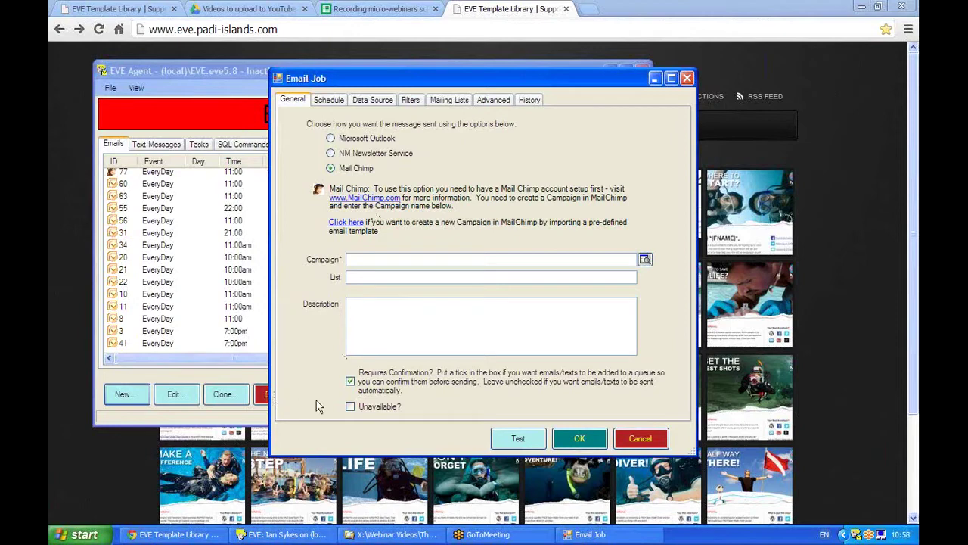
left_click(351, 385)
left_click(383, 306)
Enter the description 'Send email toall OW enruiry customer on ree day of the enquiry.'
type("Send email")
type(" to")
type("all")
type(" O")
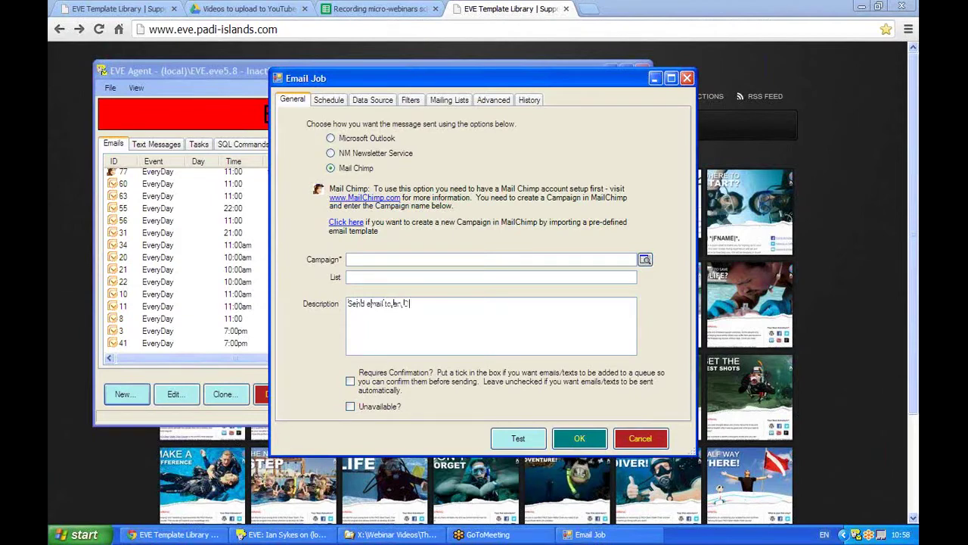
type("W enruiry cus")
type("tomer on re")
type("e day of the")
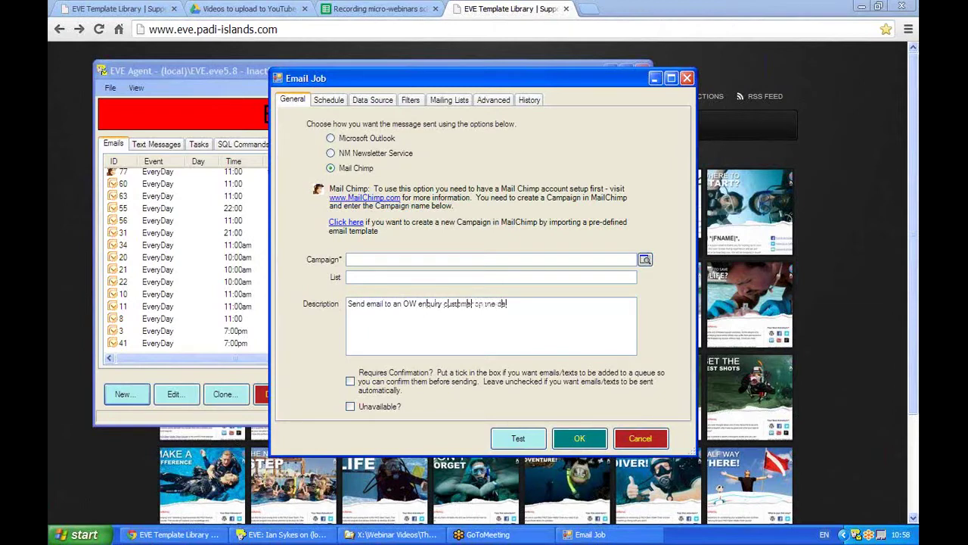
type(" enquir")
type("y.")
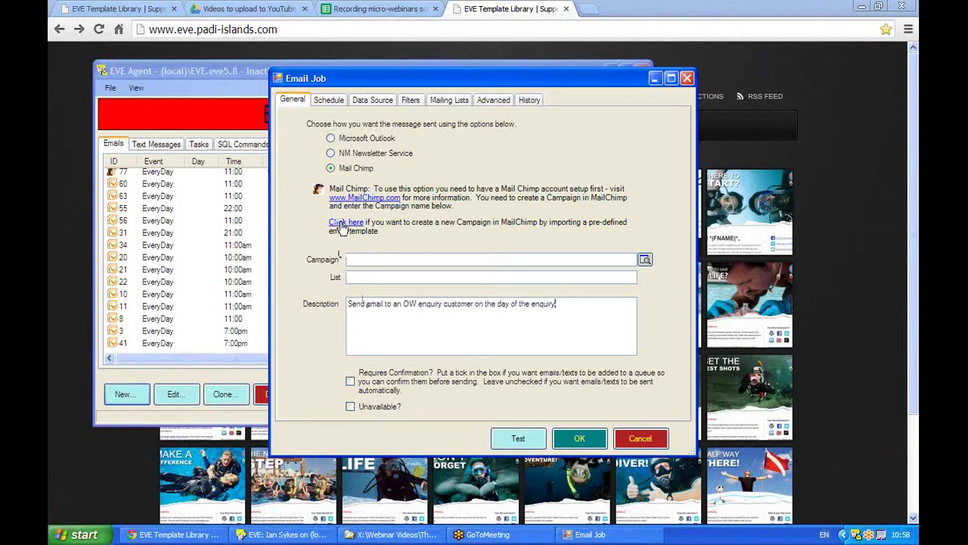
Start a MailChimp campaign import, then return to the template library in Chrome
left_click(342, 224)
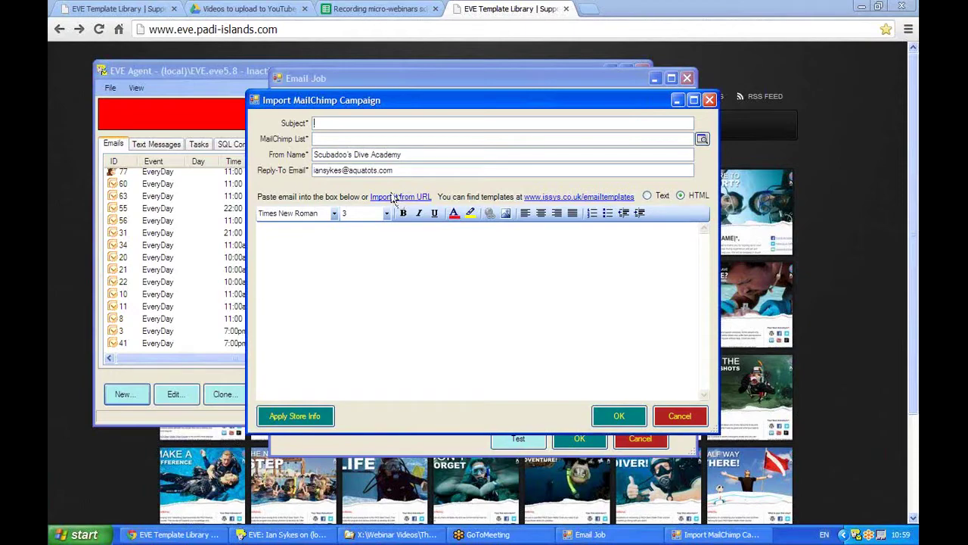
left_click(296, 29)
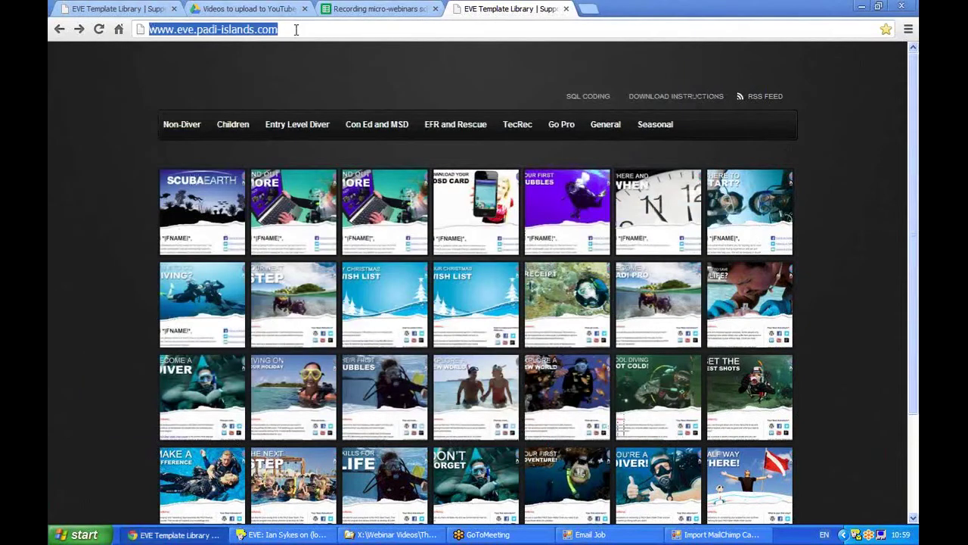
Browse Entry Level Diver templates and open the ow14 Open Water 'Become a Diver' page
left_click(726, 36)
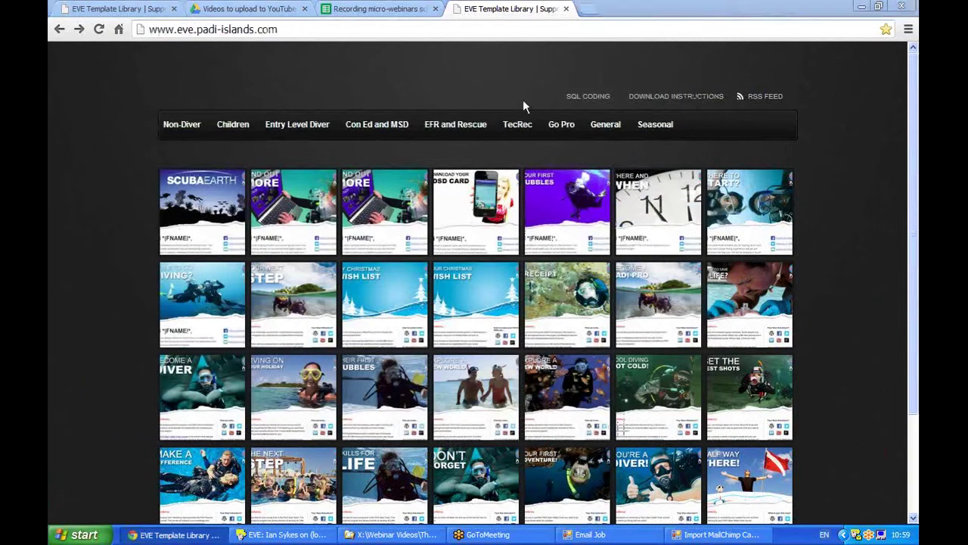
left_click(280, 30)
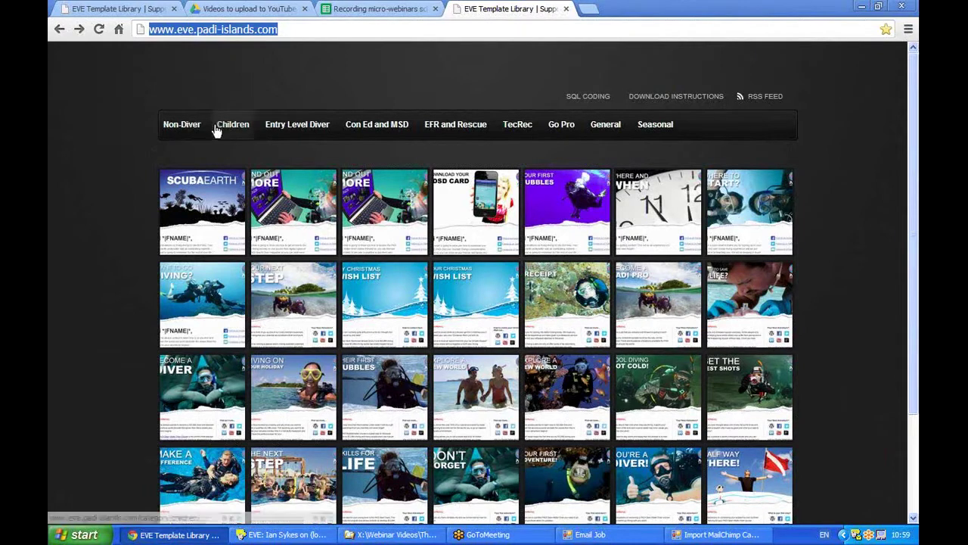
mouse_move(304, 130)
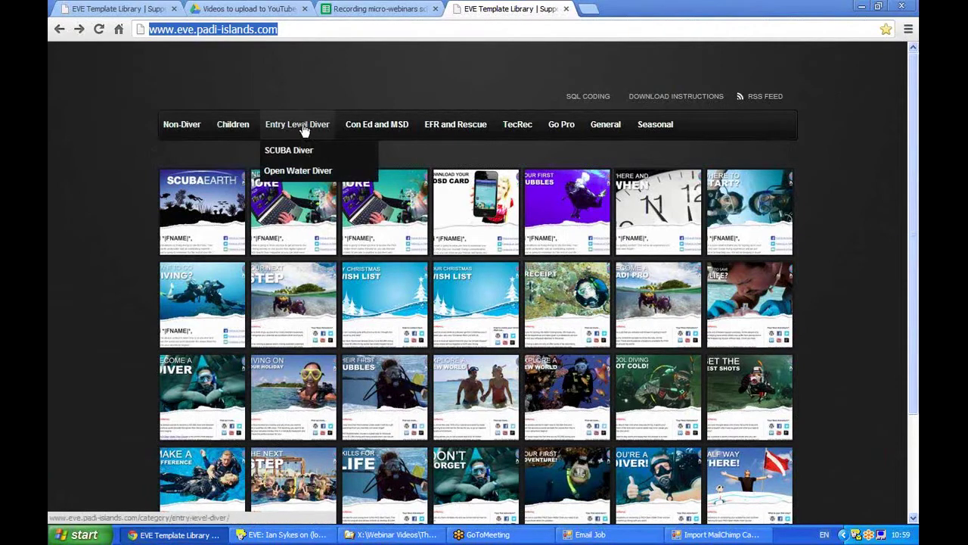
left_click(305, 130)
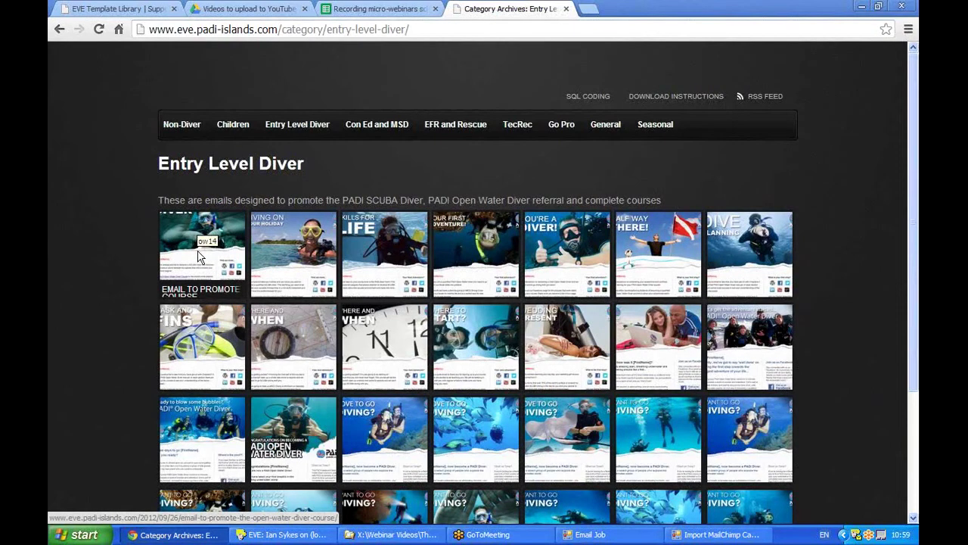
left_click(199, 256)
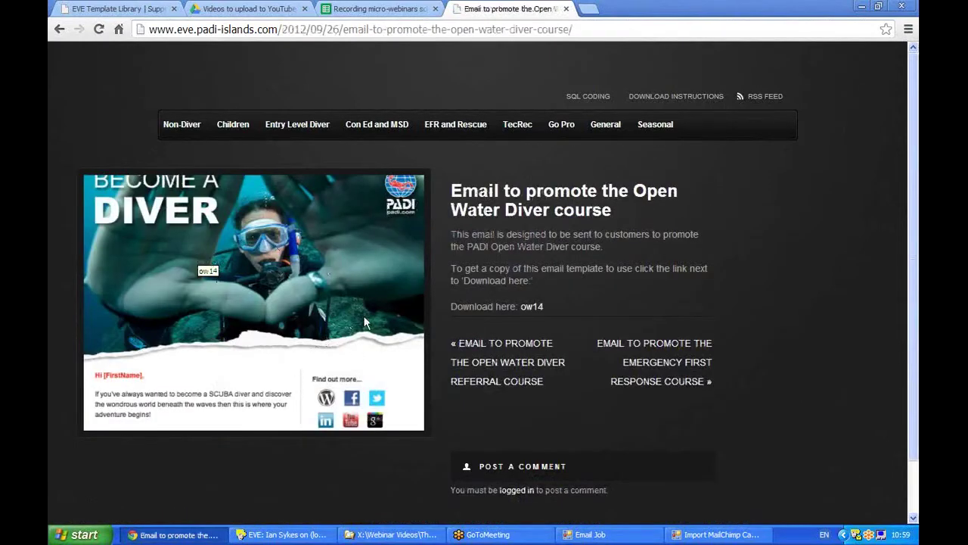
left_click(531, 309)
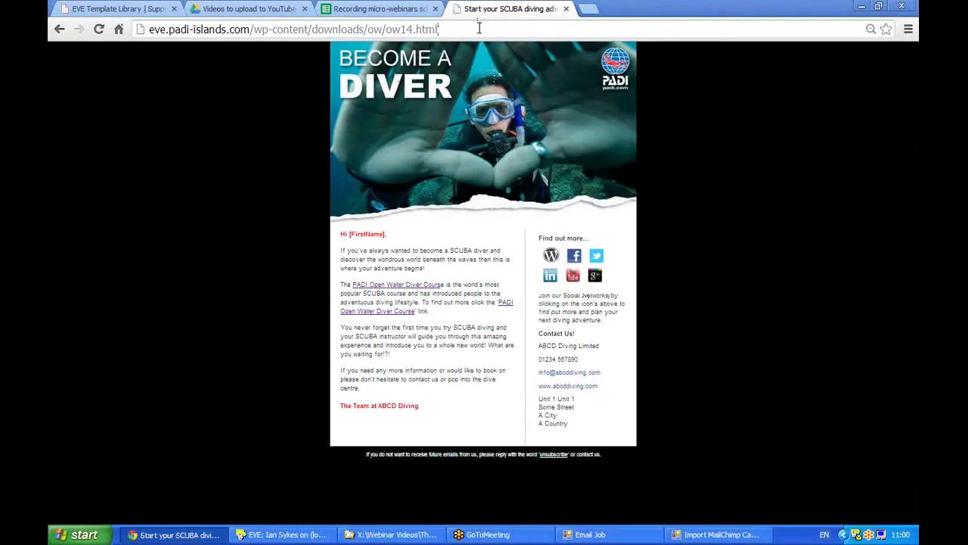
Copy the ow14 template's URL and go back to the Import MailChimp Campaign window
left_click_drag(480, 28, 91, 29)
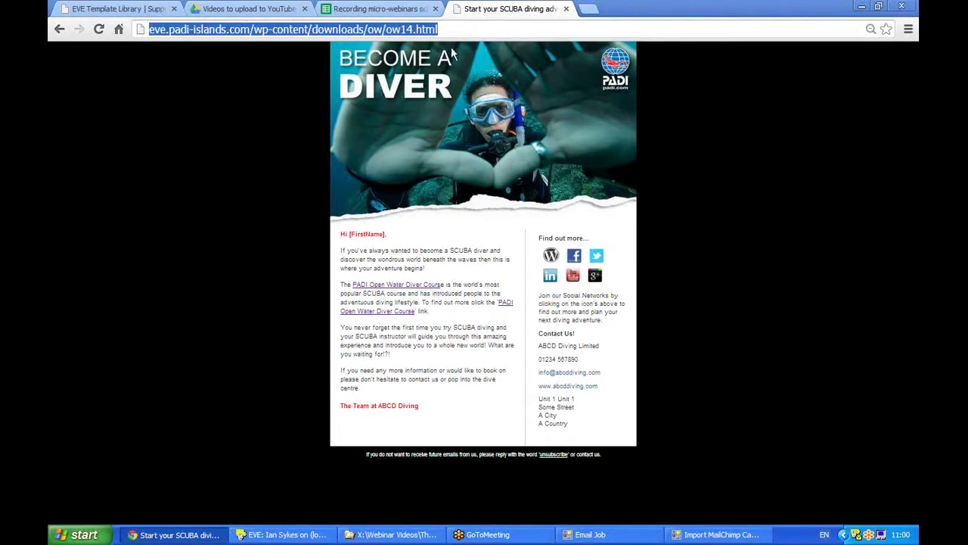
left_click_drag(461, 35, 131, 35)
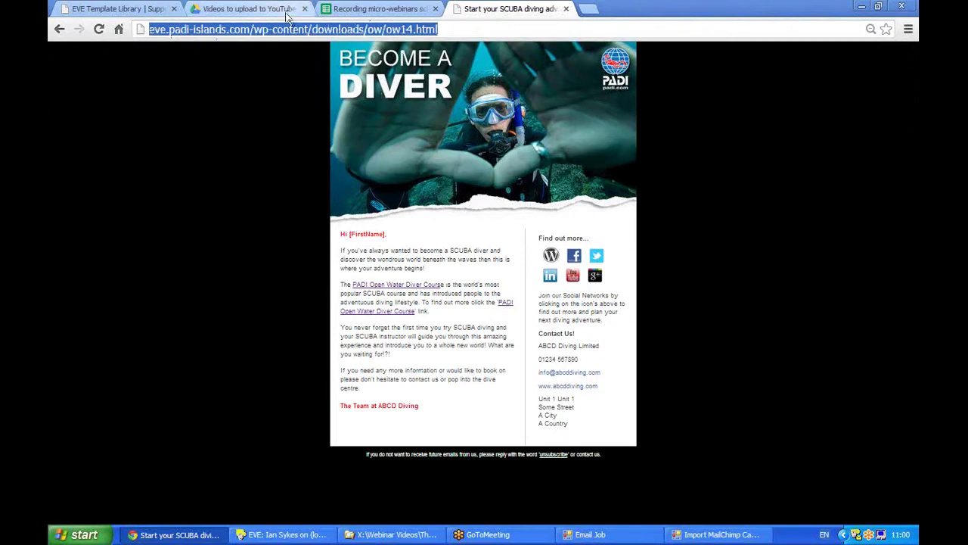
right_click(266, 34)
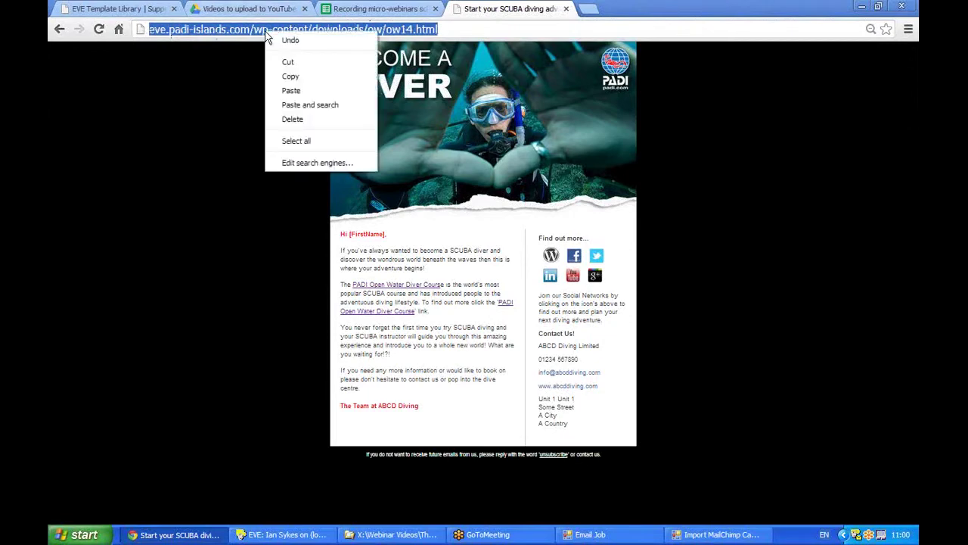
left_click(290, 77)
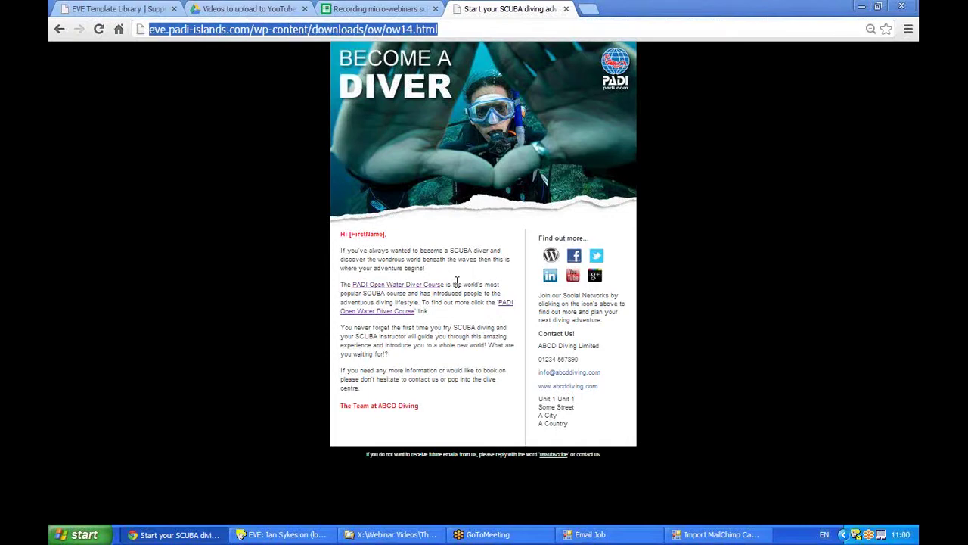
left_click(715, 534)
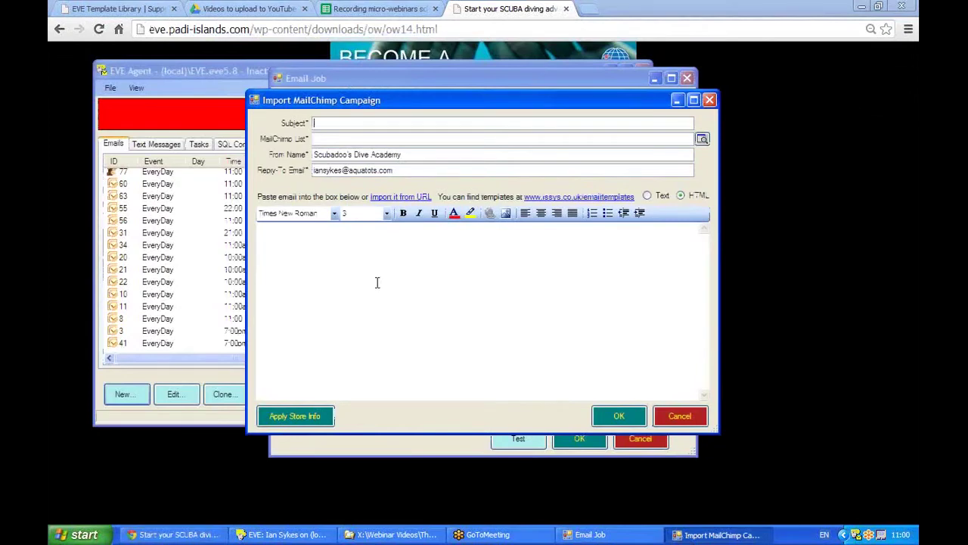
Import the ow14 template from its URL, accepting the store's e-mail, website, name and phone
left_click(391, 198)
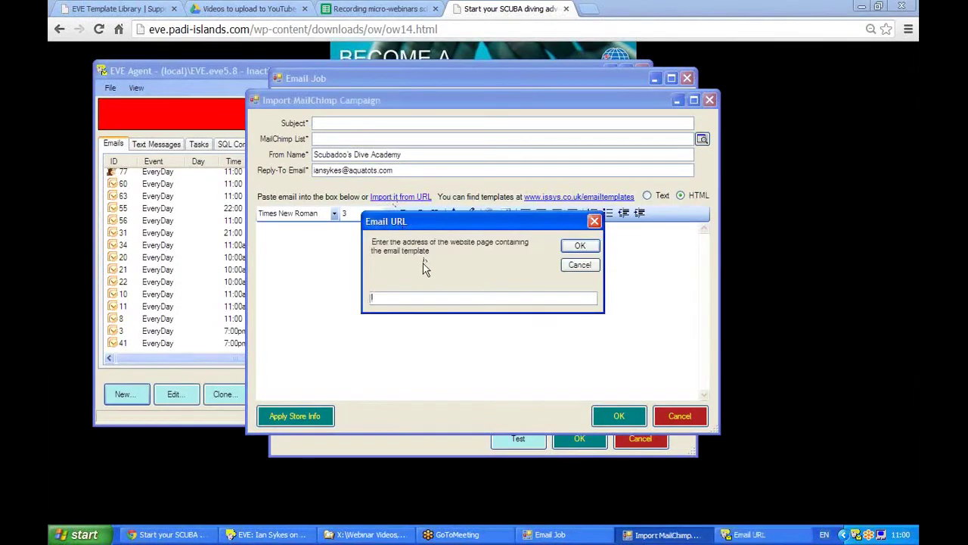
key("ctrl+v")
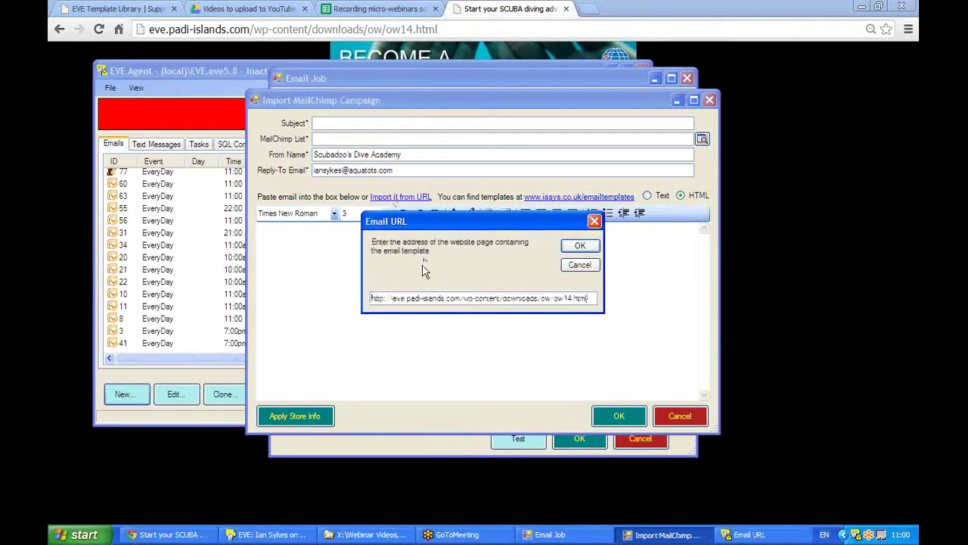
left_click(580, 246)
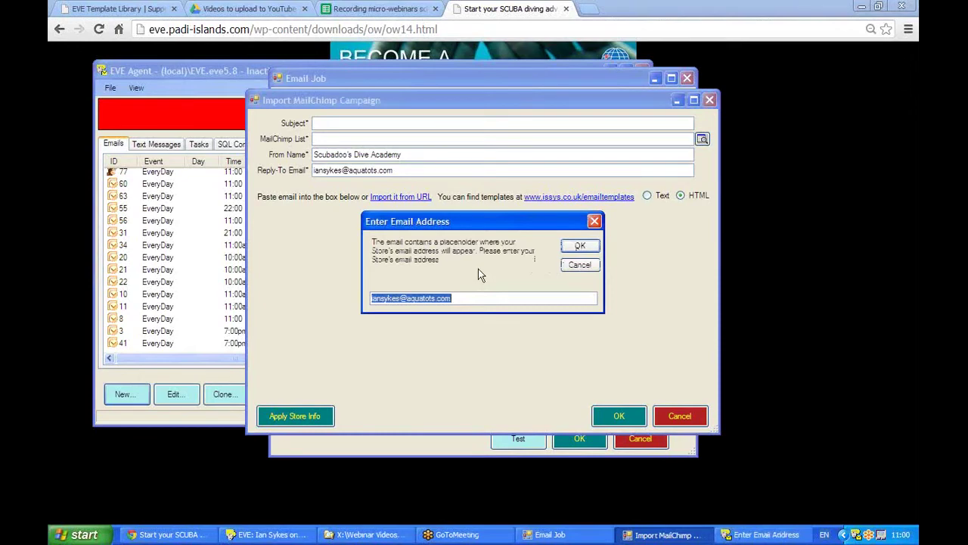
left_click(581, 247)
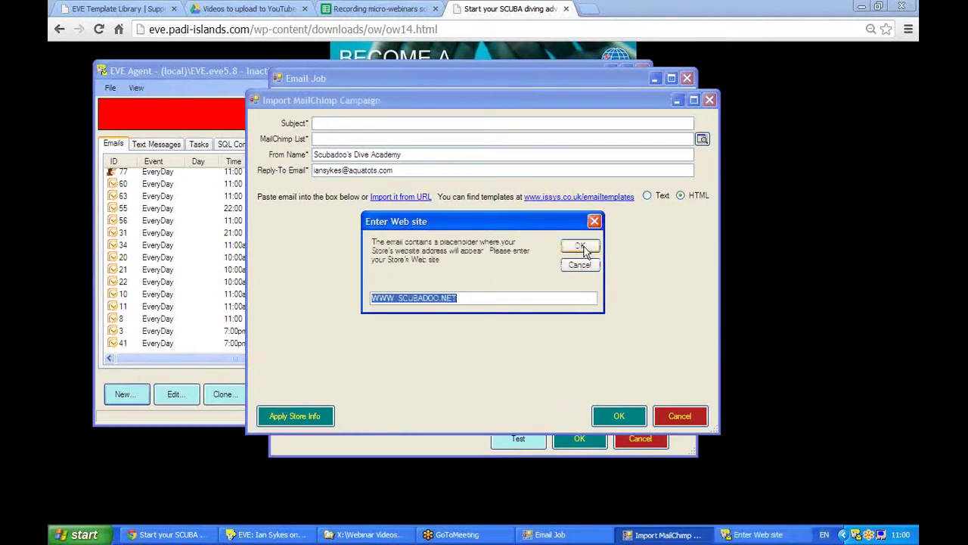
left_click(581, 248)
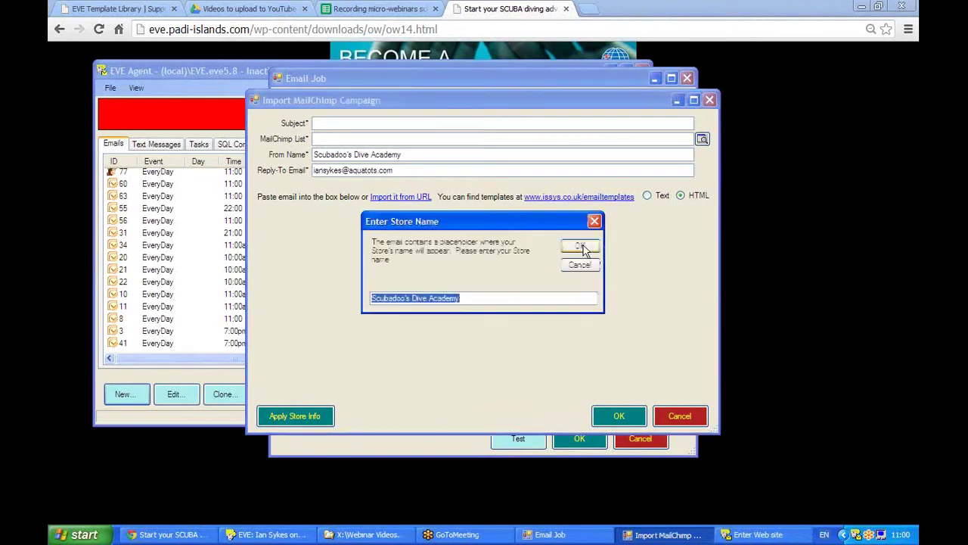
left_click(581, 246)
left_click(582, 246)
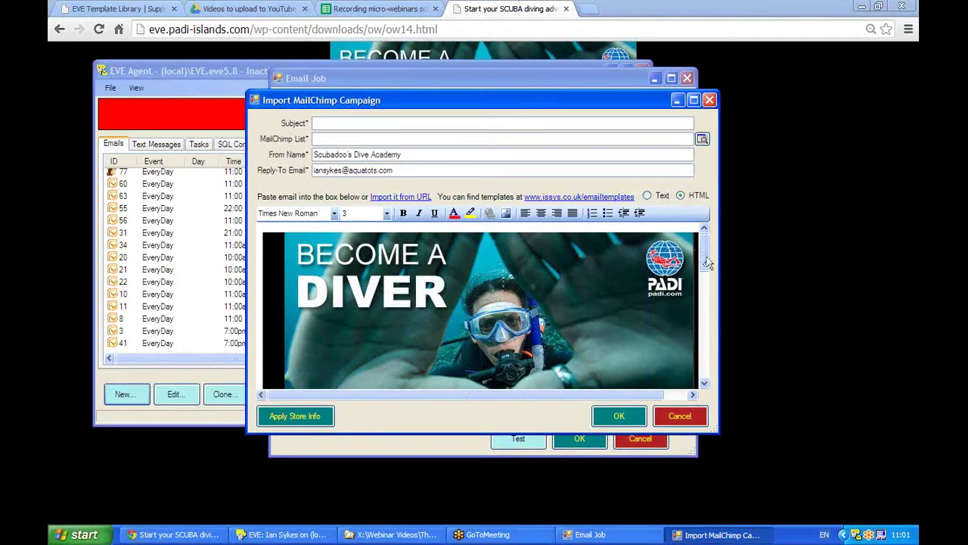
left_click_drag(704, 257, 704, 318)
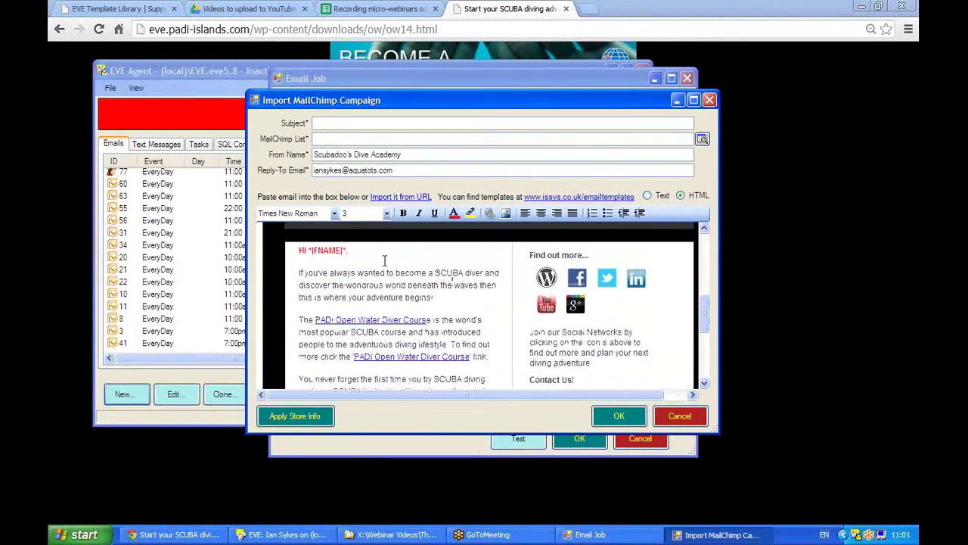
double_click(335, 249)
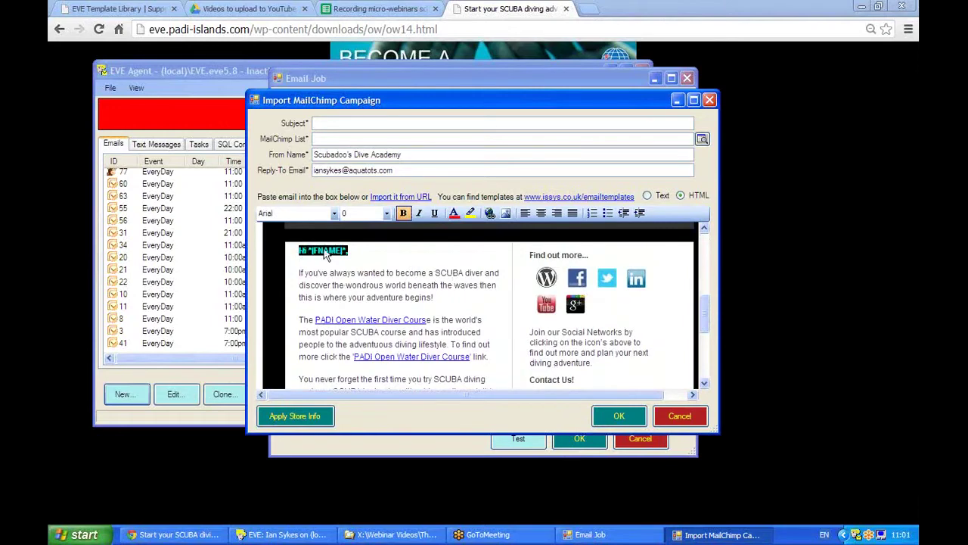
left_click(380, 252)
left_click_drag(300, 251, 348, 253)
Replace the Reply-To Email with the new reply-to address
left_click_drag(410, 170, 313, 170)
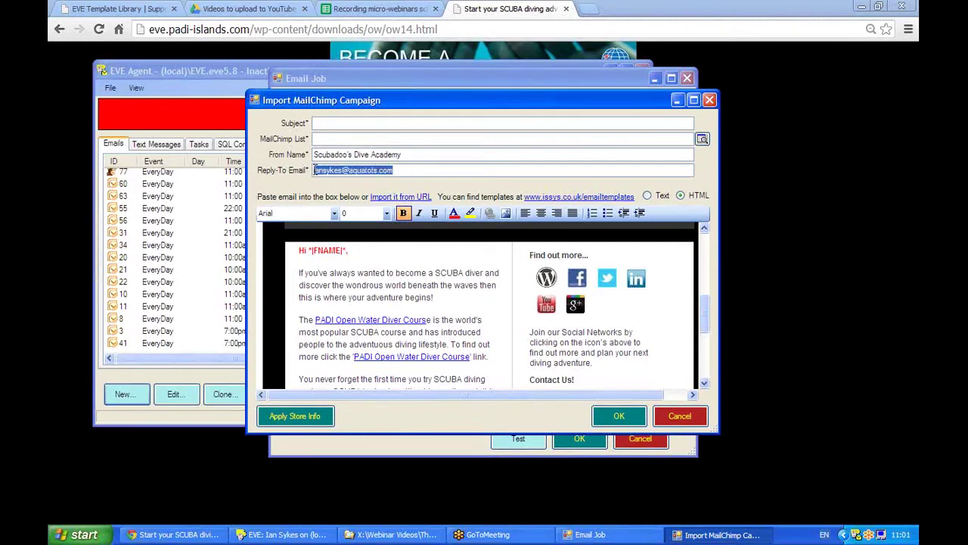
left_click_drag(422, 169, 270, 174)
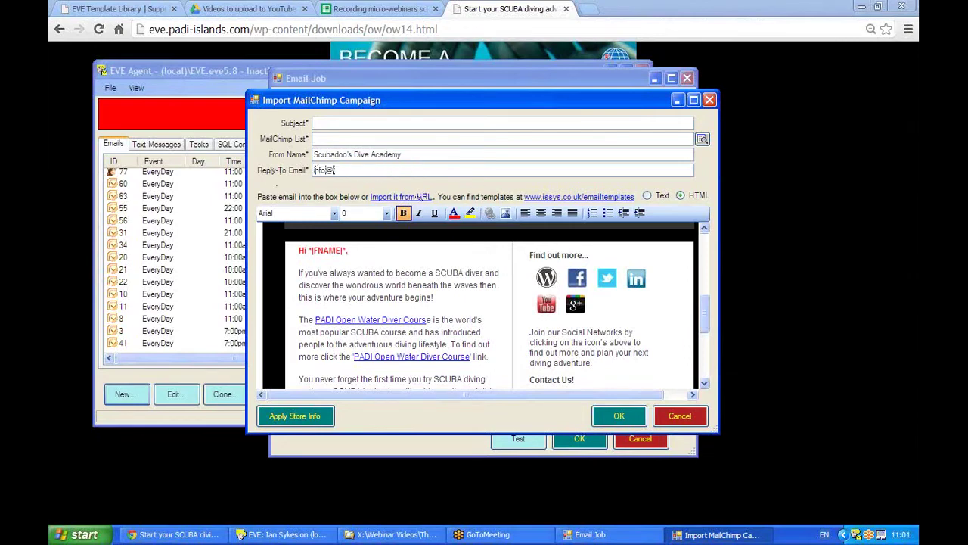
Set the From Name to 'Scubadoo's dive Academy'
left_click_drag(410, 155, 243, 155)
type("A")
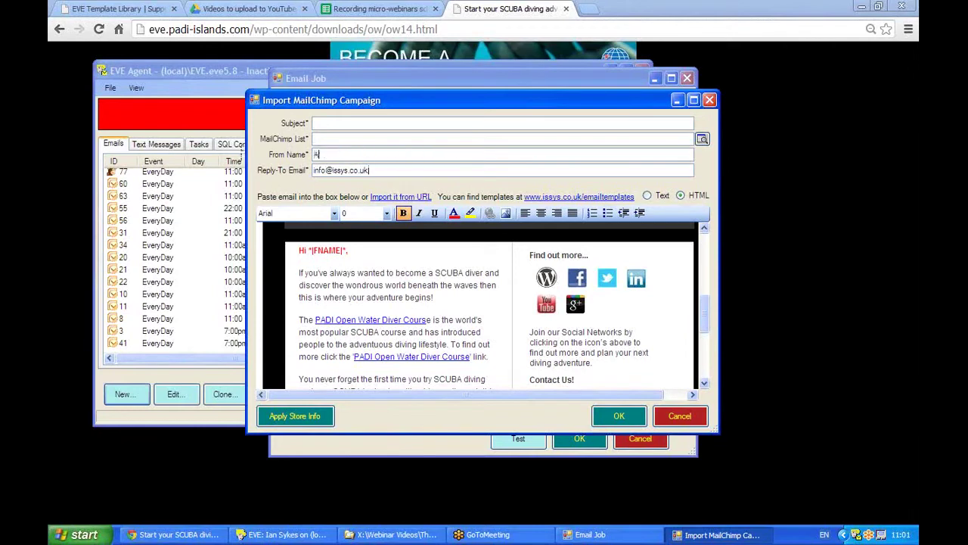
key("BackSpace")
type("Scubadoo's dive Academy")
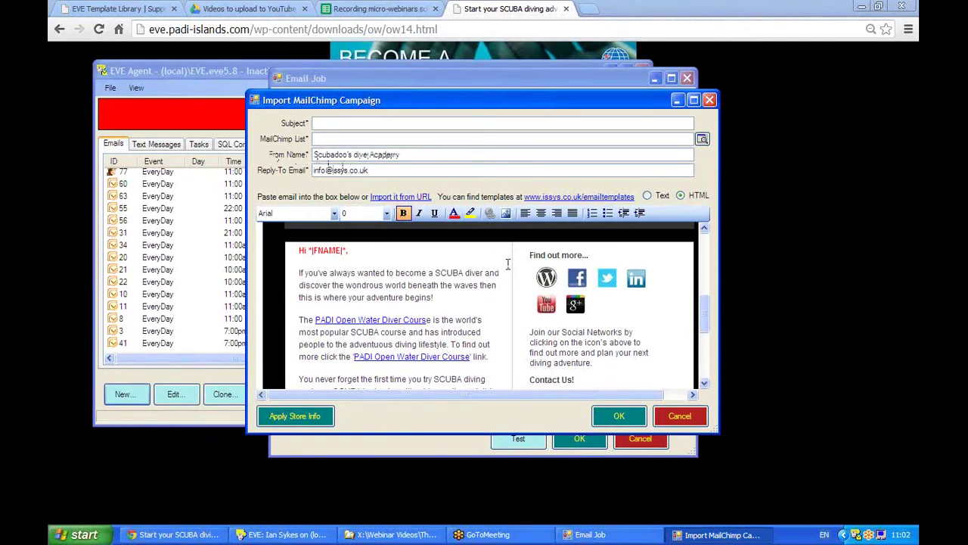
left_click_drag(704, 303, 705, 323)
left_click_drag(300, 239, 434, 263)
left_click(374, 255)
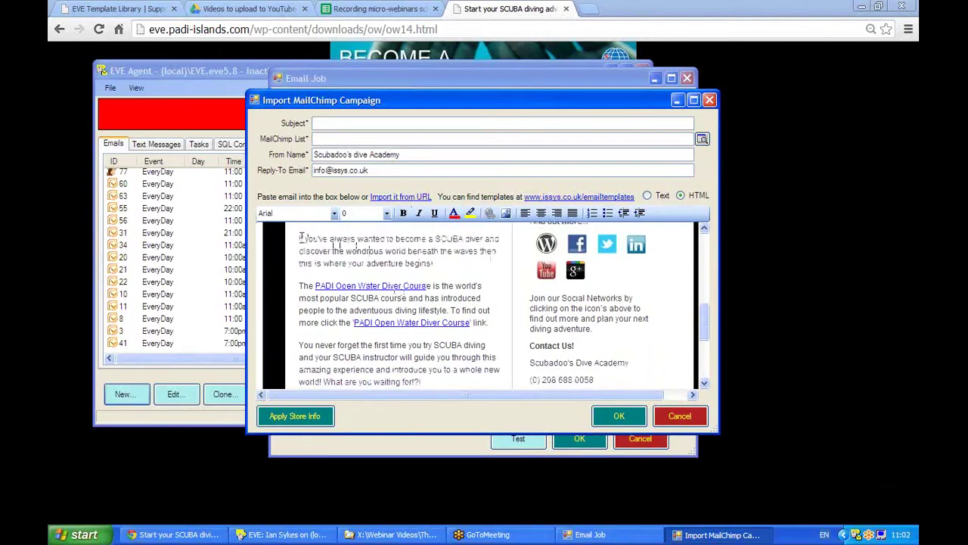
mouse_move(297, 238)
left_mouse_down()
mouse_move(331, 238)
mouse_move(298, 237)
left_mouse_up()
type("New text")
key("BackSpace")
key("BackSpace")
key("BackSpace")
key("BackSpace")
key("BackSpace")
key("BackSpace")
key("BackSpace")
key("BackSpace")
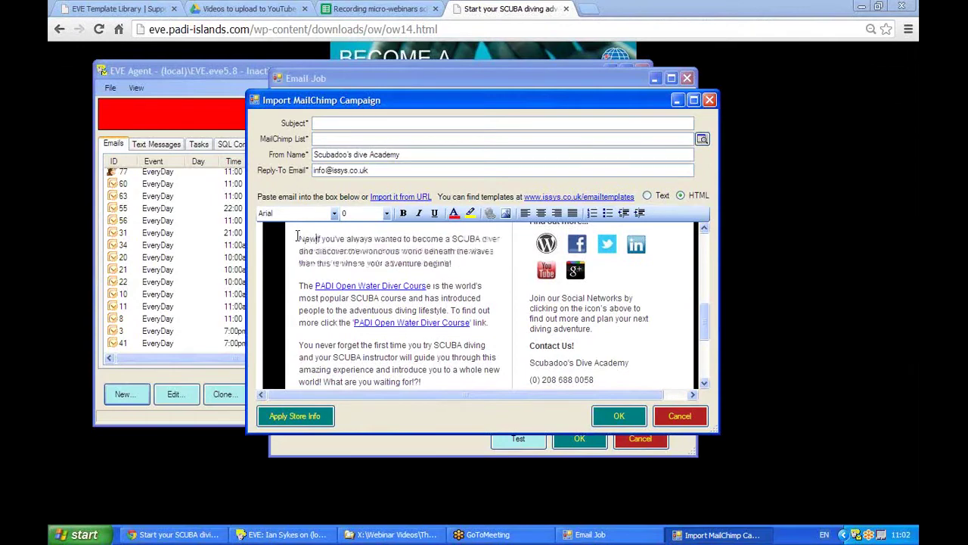
right_click(368, 289)
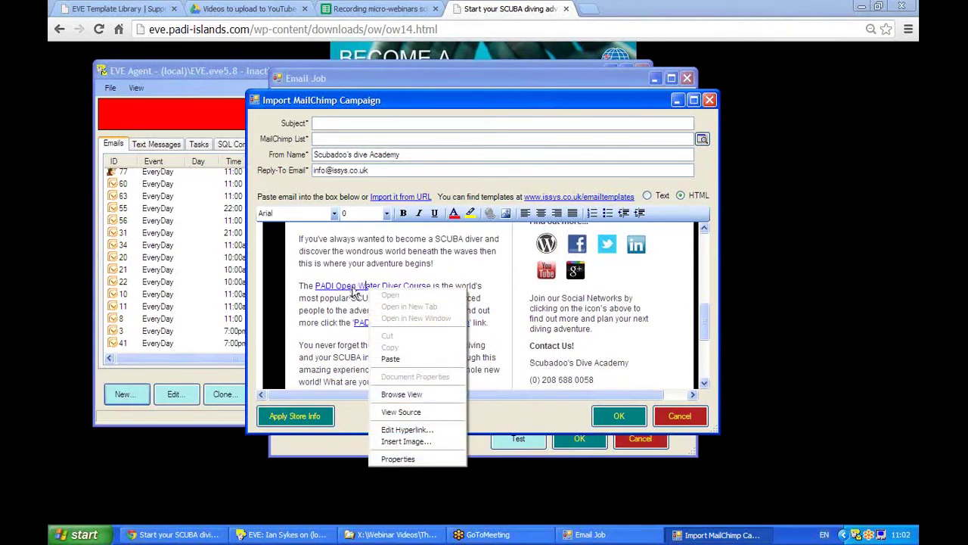
left_click(401, 429)
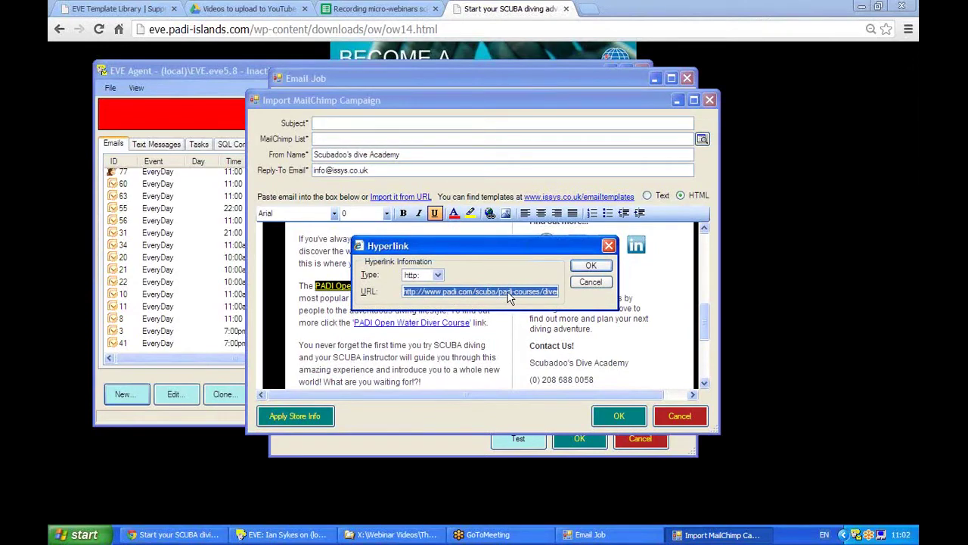
left_click(590, 281)
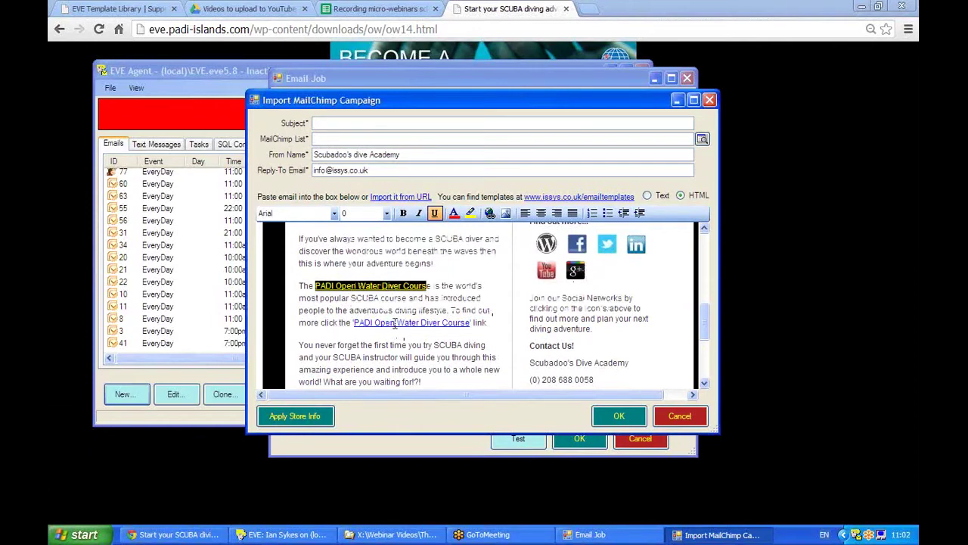
left_click(445, 345)
double_click(452, 345)
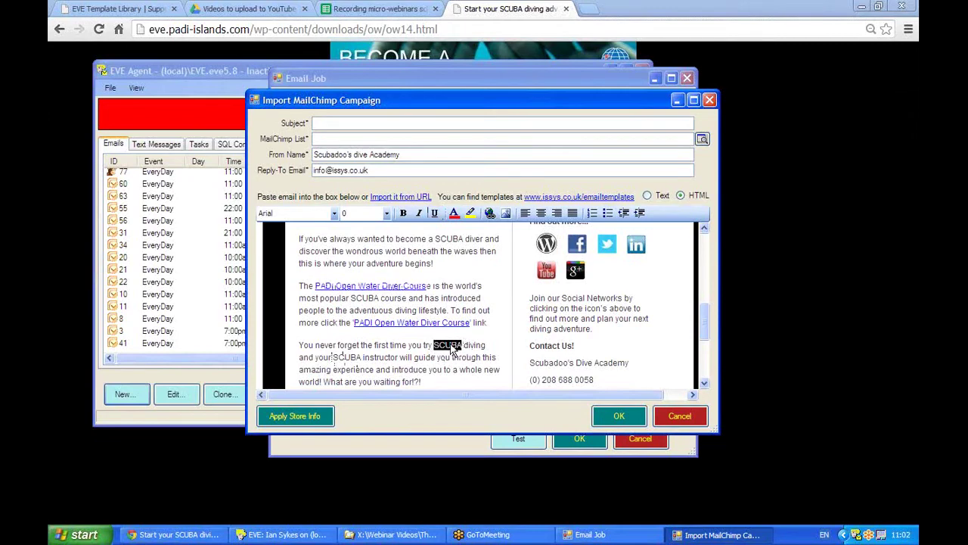
right_click(454, 349)
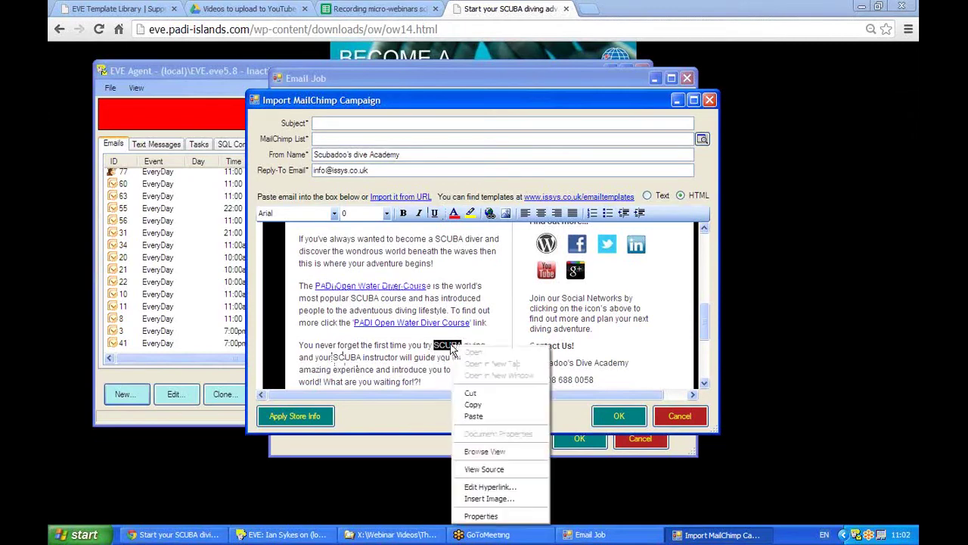
left_click(490, 487)
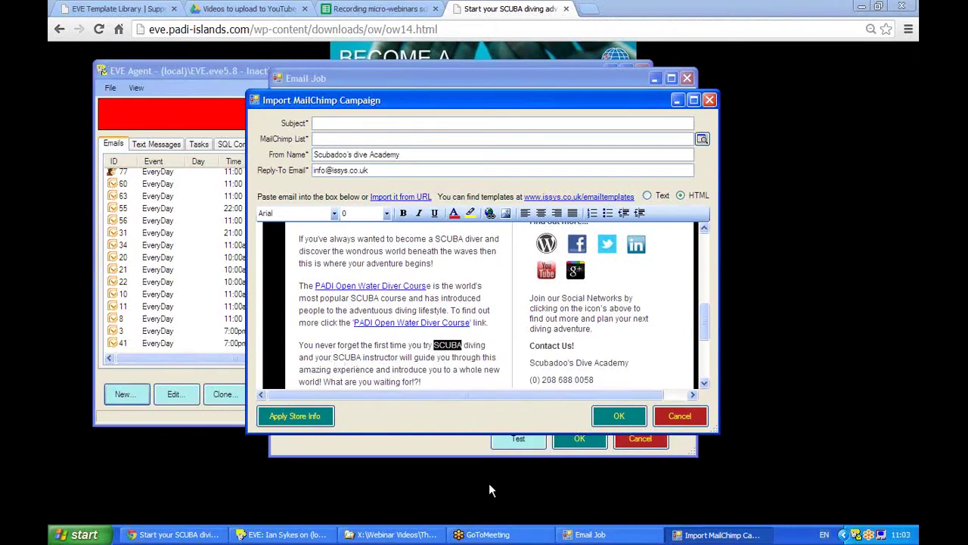
left_click(436, 293)
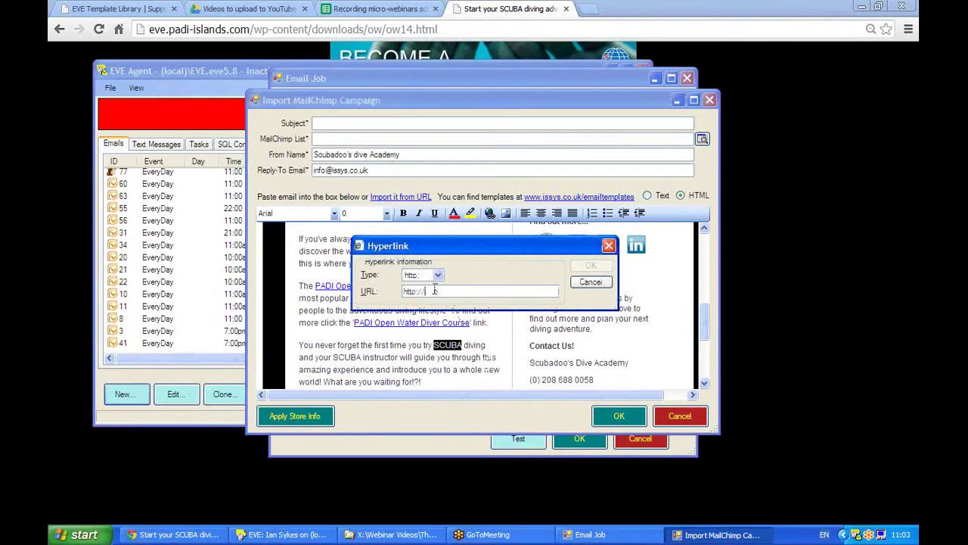
left_click(586, 280)
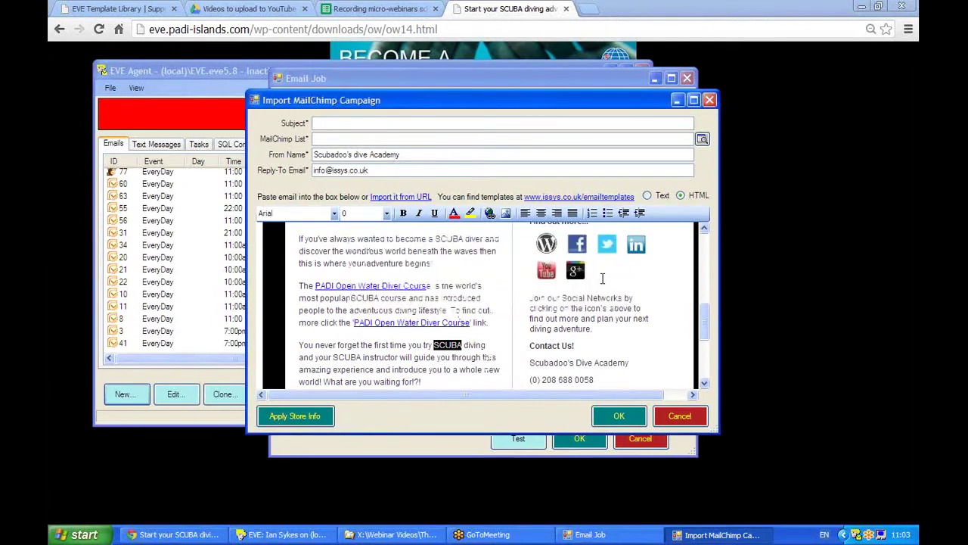
left_click(707, 261)
Delete the WordPress social icon so the icon row starts with Facebook
scroll(704, 305, "down", 2)
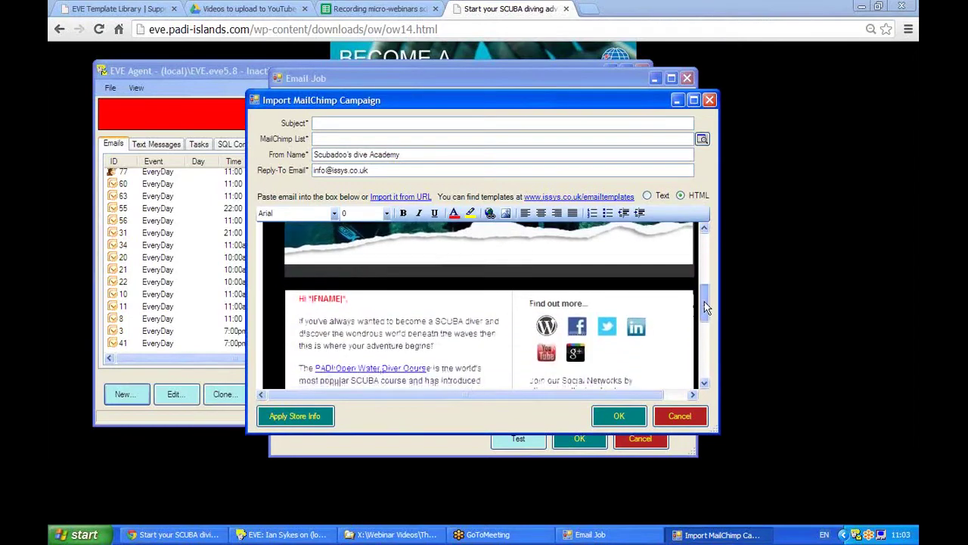
scroll(704, 303, "down", 2)
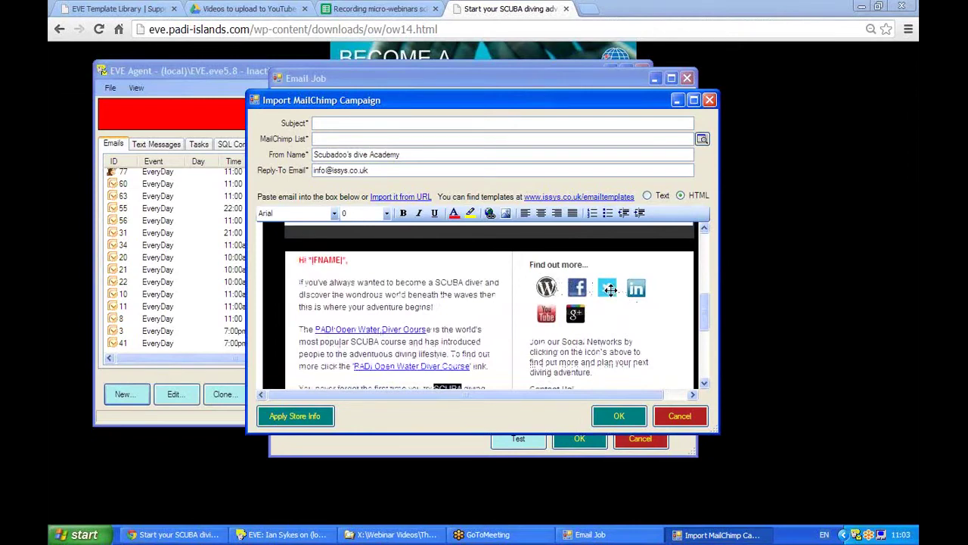
left_click(547, 286)
key("Delete")
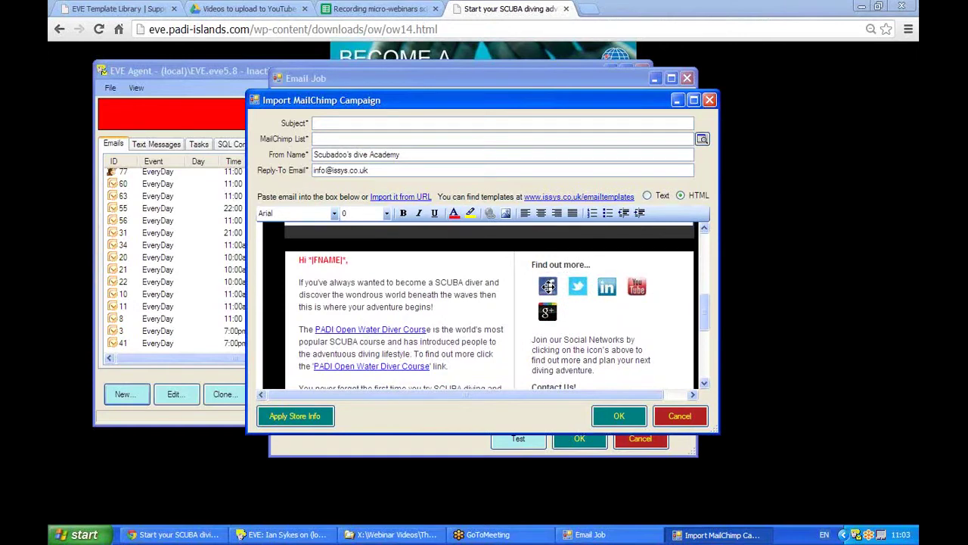
left_click(547, 286)
Give the Facebook icon a mailto: hyperlink to the dive centre's info e-mail address
right_click(550, 293)
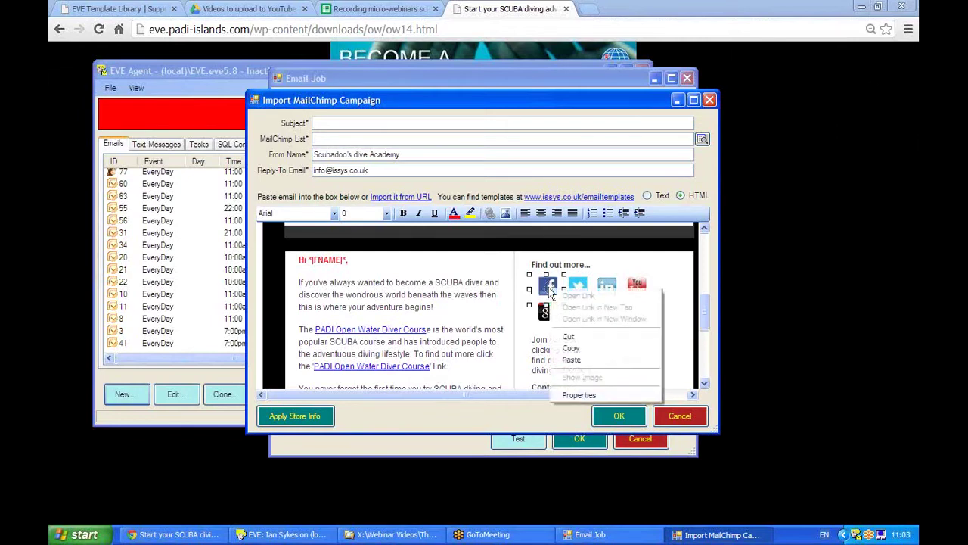
left_click(550, 292)
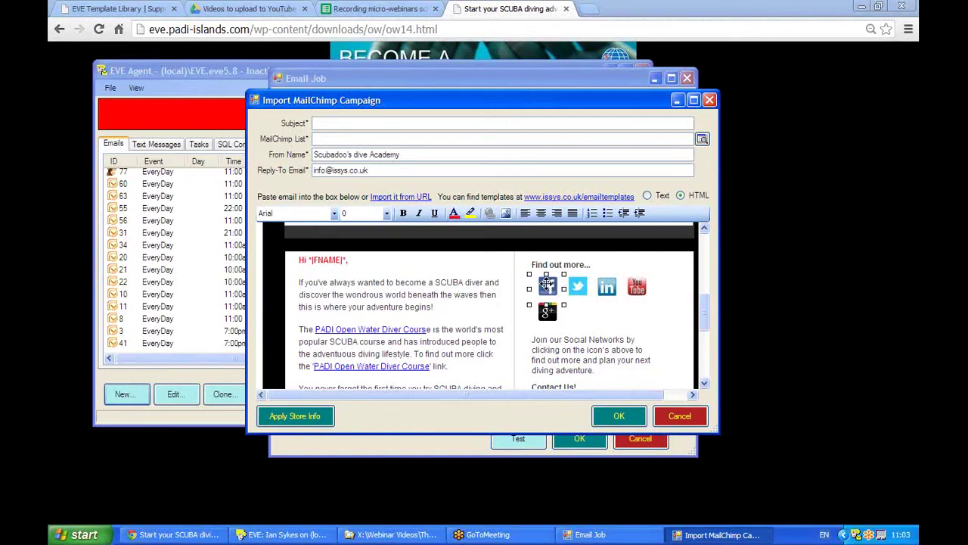
key("ctrl+k")
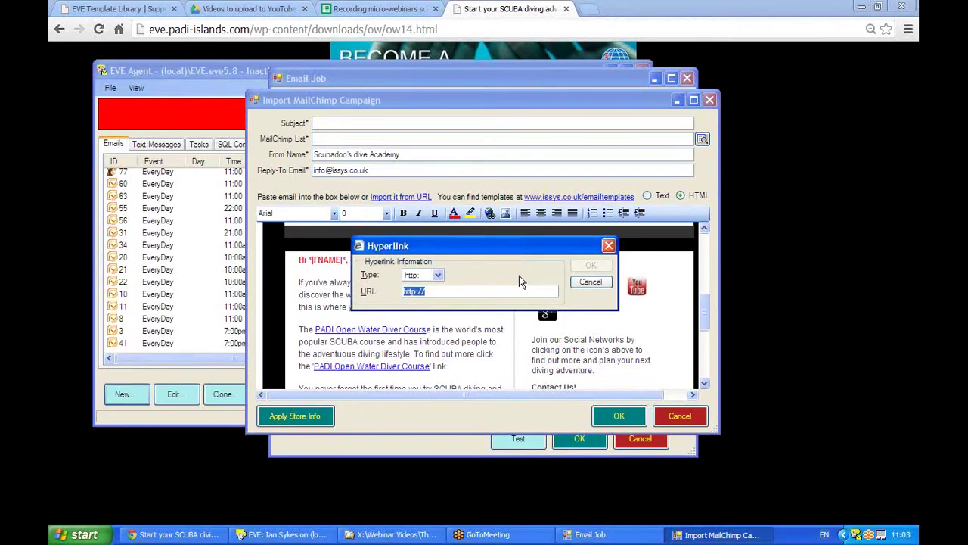
left_click(435, 293)
left_click(438, 276)
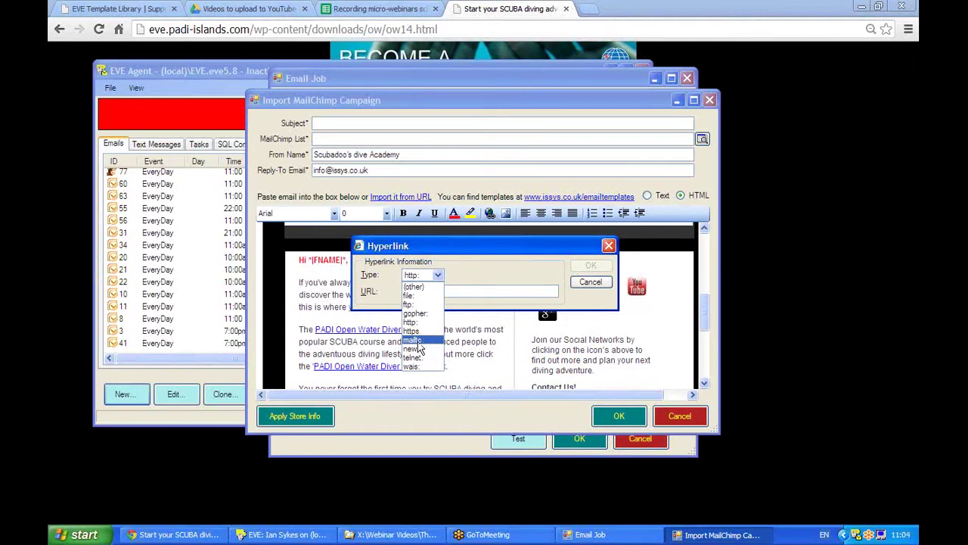
left_click(418, 341)
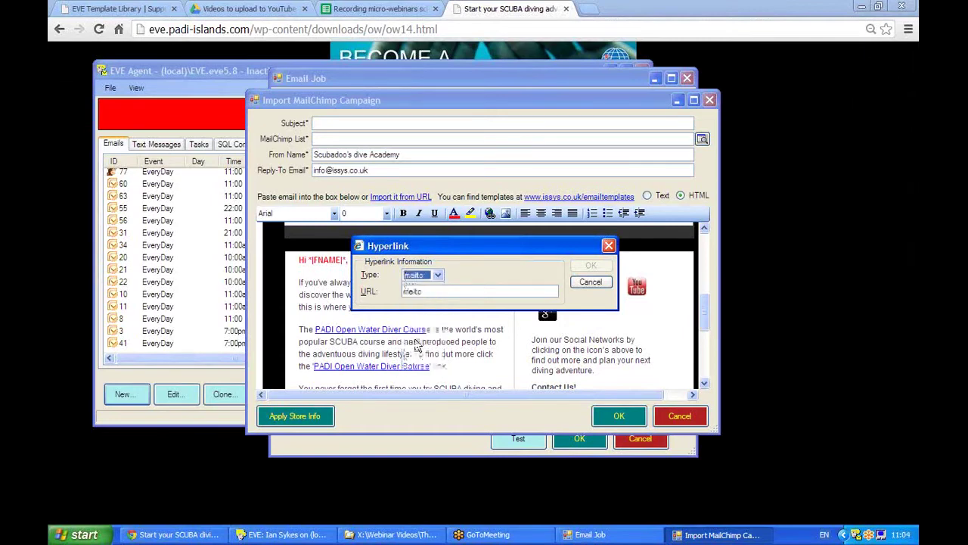
left_click(439, 295)
left_click(436, 292)
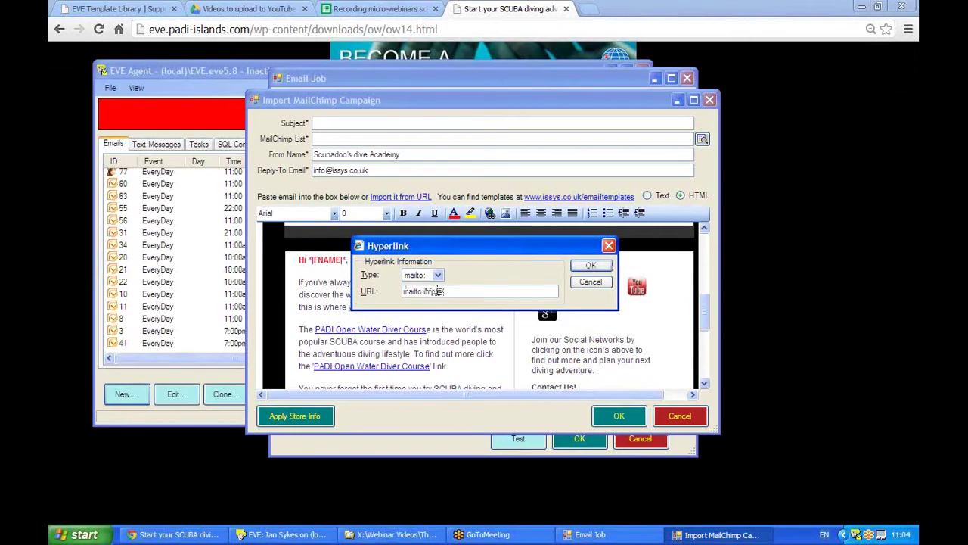
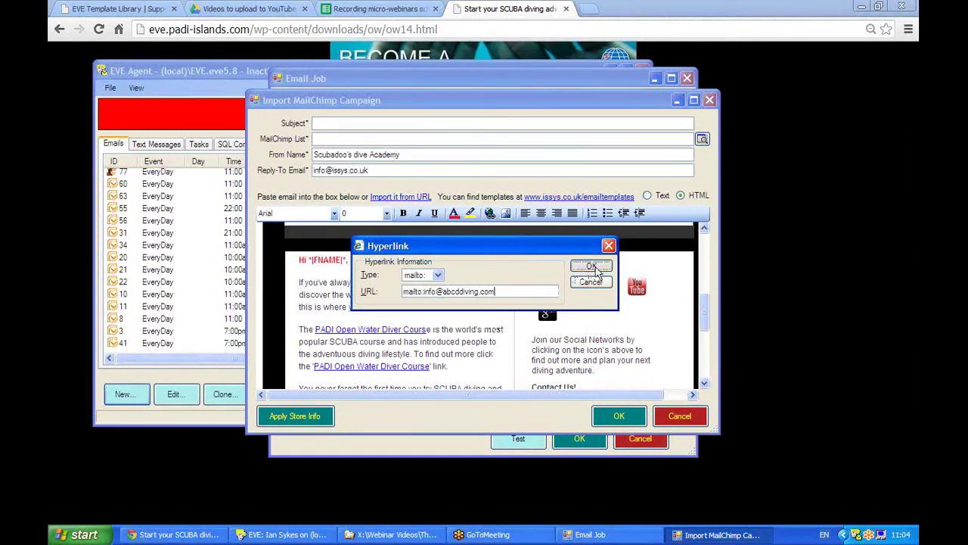
left_click(591, 265)
scroll(708, 312, "down", 1)
left_click_drag(708, 311, 704, 336)
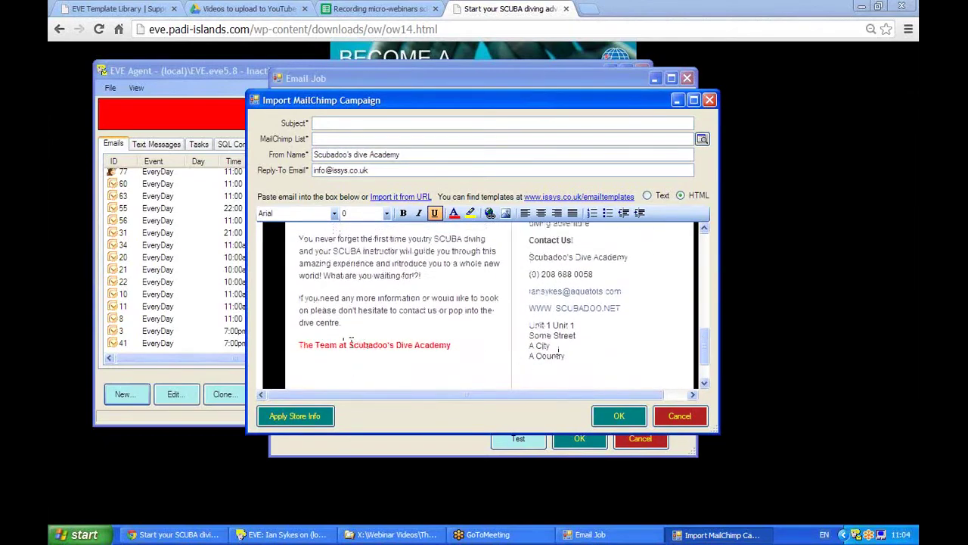
left_click(448, 341)
left_click_drag(449, 345, 349, 345)
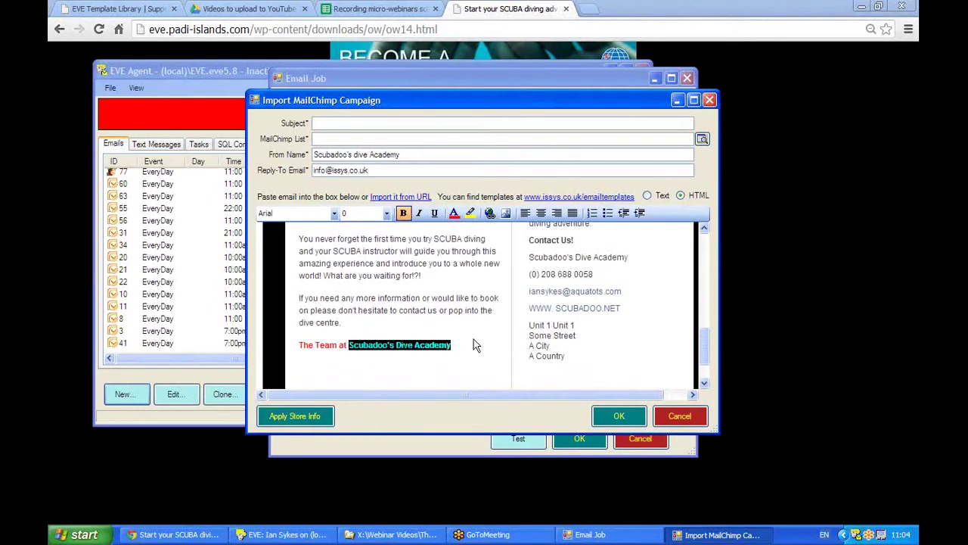
left_click_drag(706, 346, 703, 244)
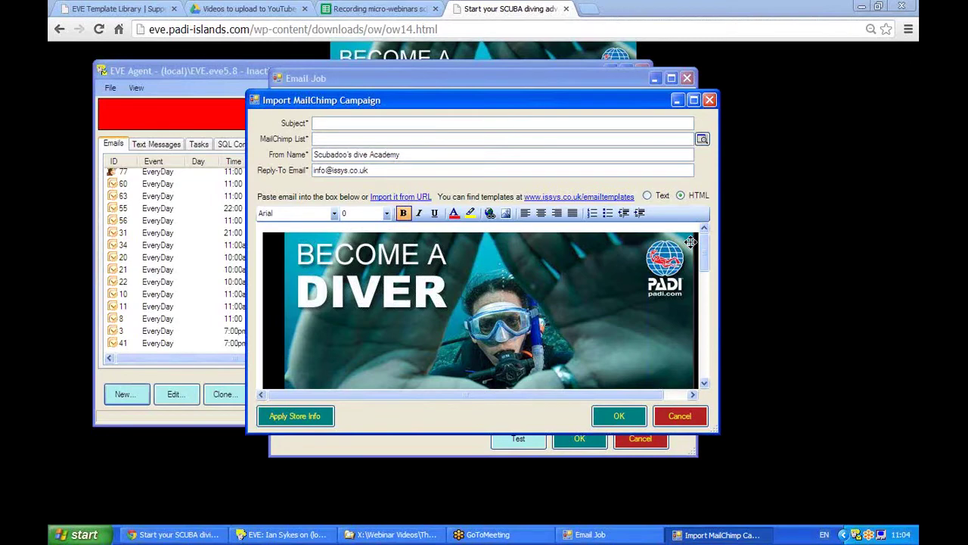
Set the campaign subject to 'Come diving with us'
left_click(335, 123)
type("come s")
type("iving with us")
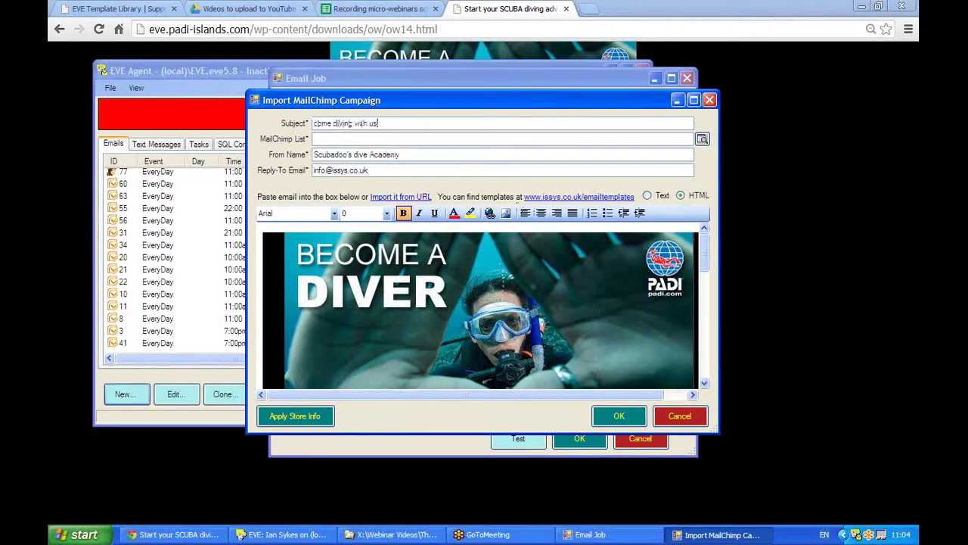
left_click(317, 124)
key("BackSpace")
type("C")
Assign the campaign to the ABCD Diving MailChimp list
left_click(354, 139)
left_click(702, 140)
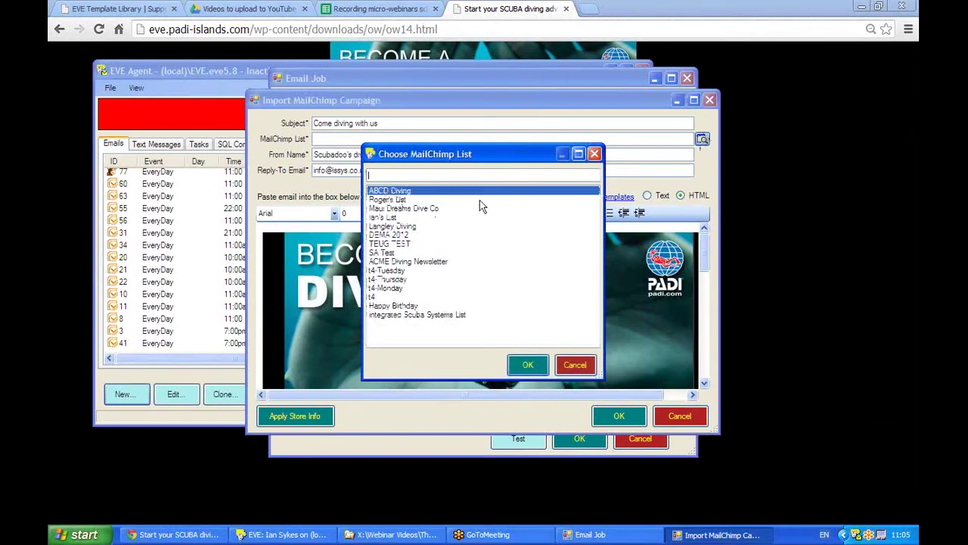
double_click(424, 192)
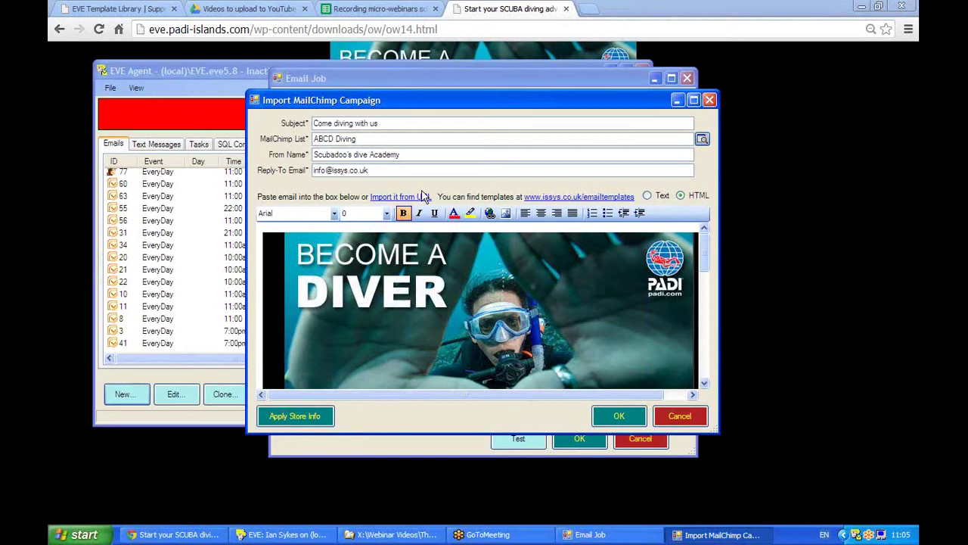
Confirm the import so the job uses Come diving with us and ABCD Diving, then view its schedule
left_click(620, 416)
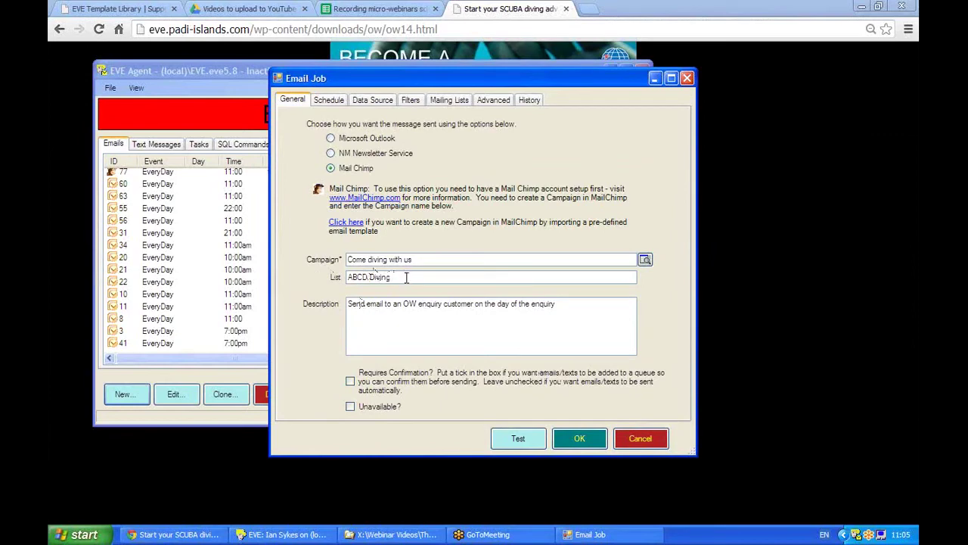
left_click_drag(415, 258, 314, 262)
left_click_drag(409, 278, 287, 278)
left_click(325, 103)
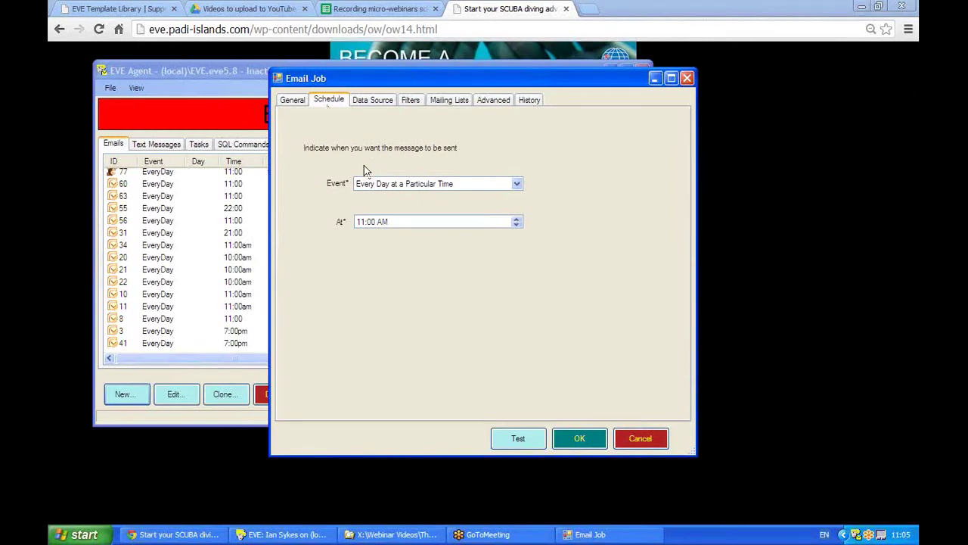
Change the job's daily send hour from 11:00 AM to 1 PM
left_click(360, 223)
key("Up")
type("1")
Look over the PADI Become a Diver newsletter, then return to the Email Job's Data Source settings
left_click(734, 249)
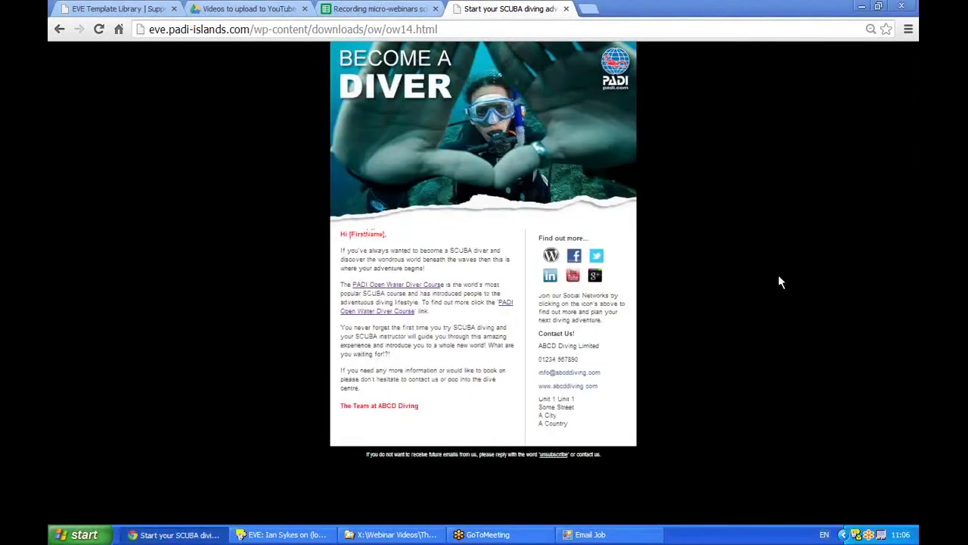
left_click(588, 536)
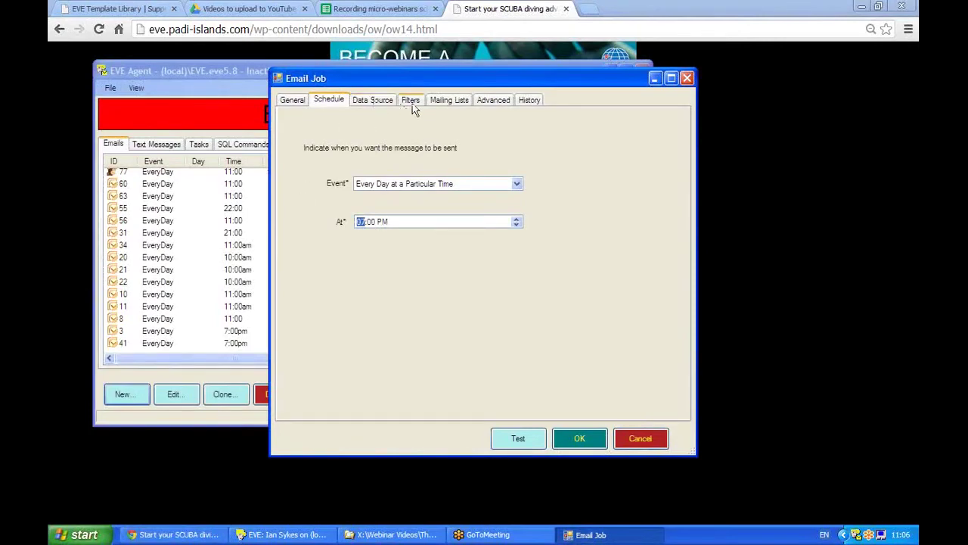
left_click(368, 103)
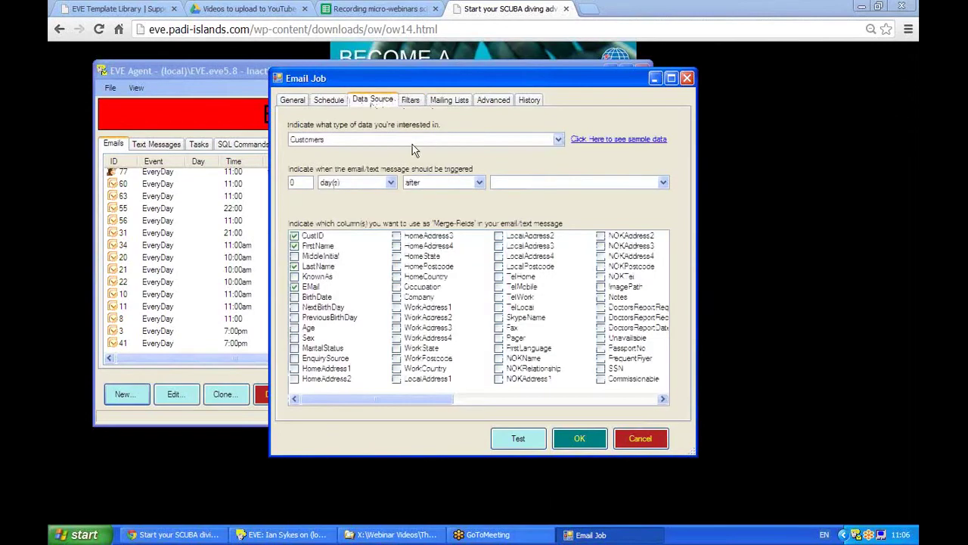
Dismiss the missing date warning and switch the job's data source to Enquiries
left_click(410, 102)
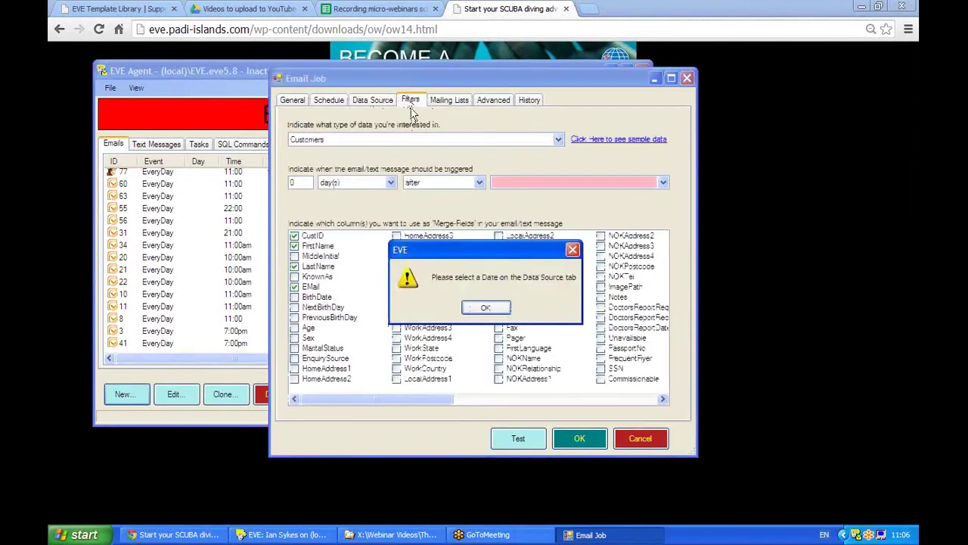
left_click(488, 307)
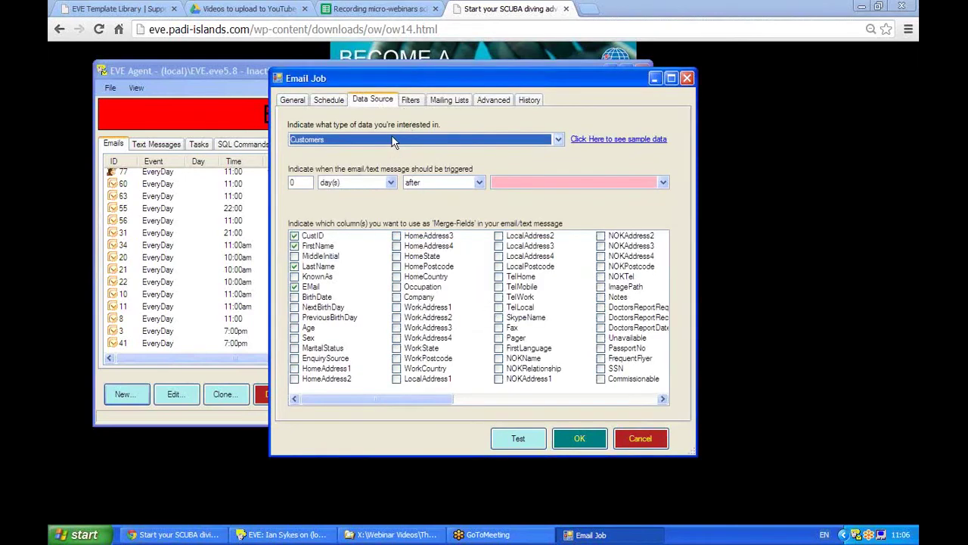
left_click(558, 140)
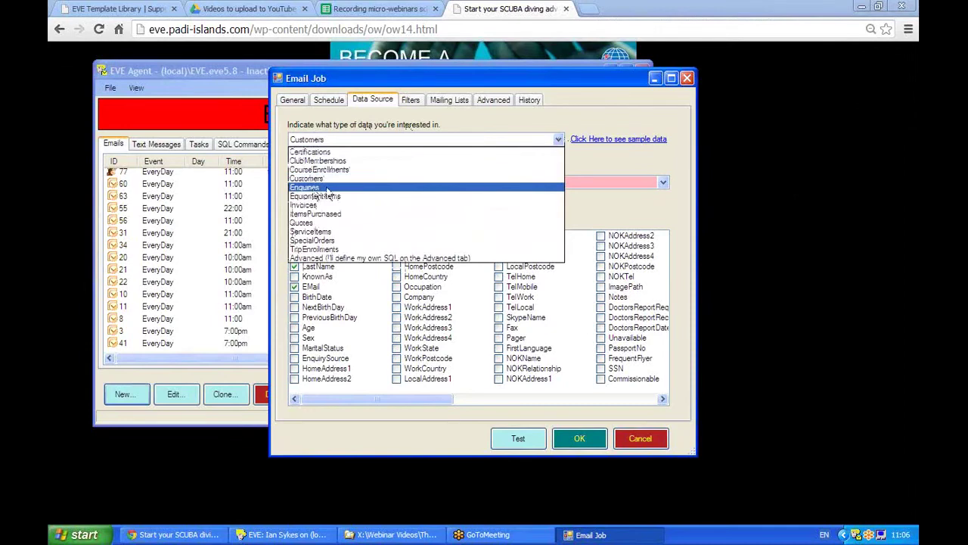
left_click(328, 188)
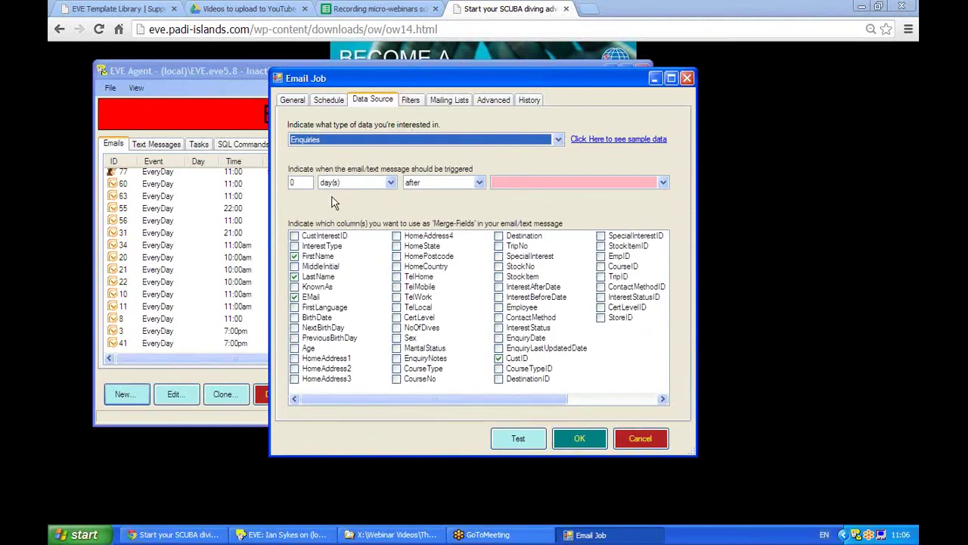
Trigger the email 0 days after EnquiryDate and add FirstName as a merge field
left_click(294, 183)
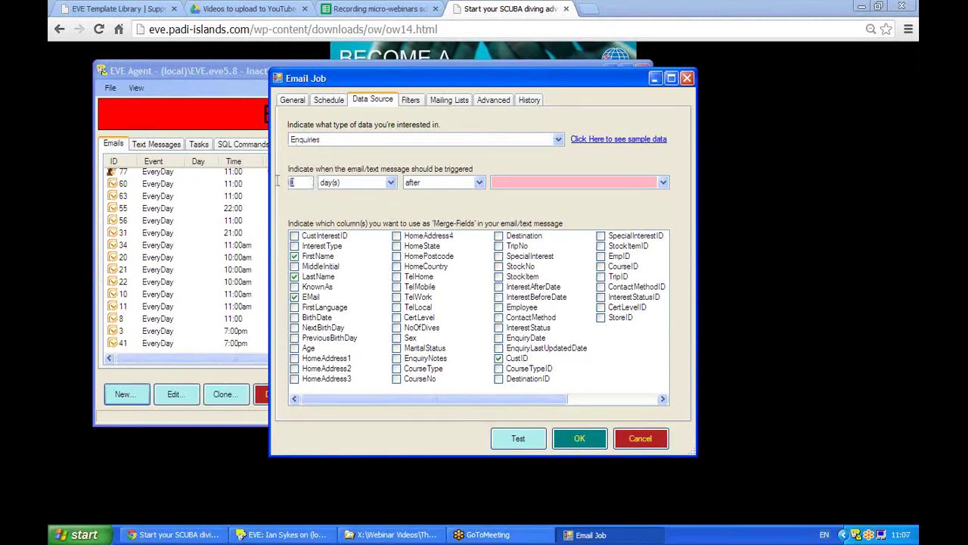
left_click(661, 183)
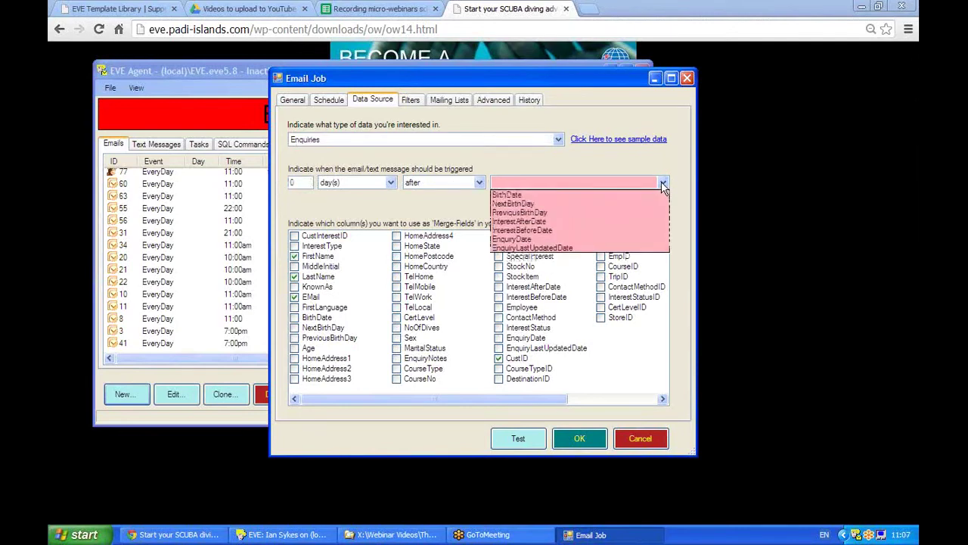
left_click(519, 239)
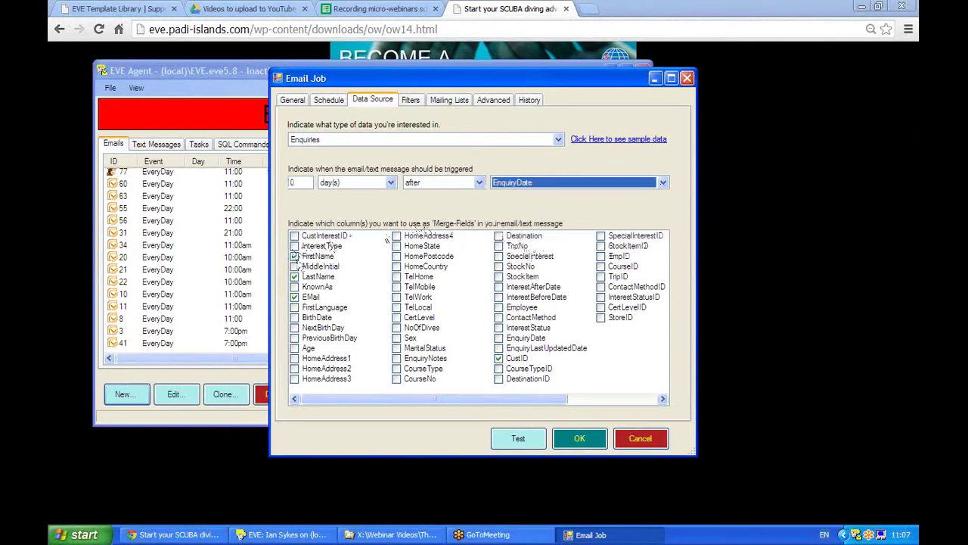
left_click(294, 257)
left_click(410, 101)
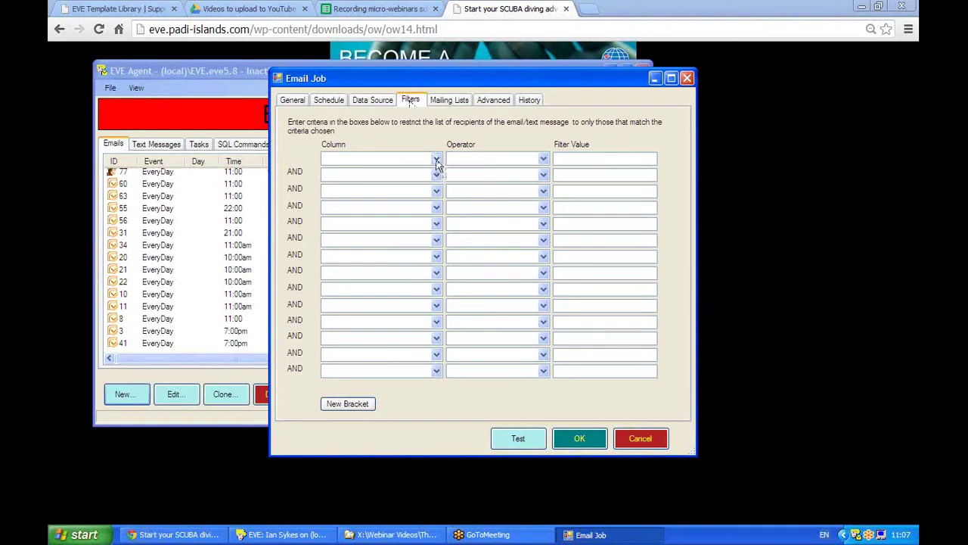
Set the first filter row to Column CourseType with Operator Equal To
left_click(325, 156)
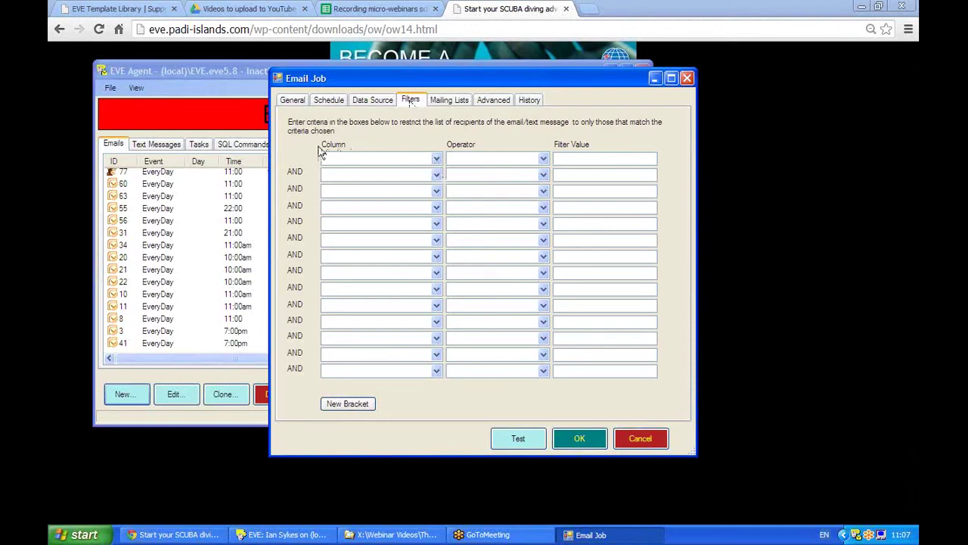
left_click(437, 160)
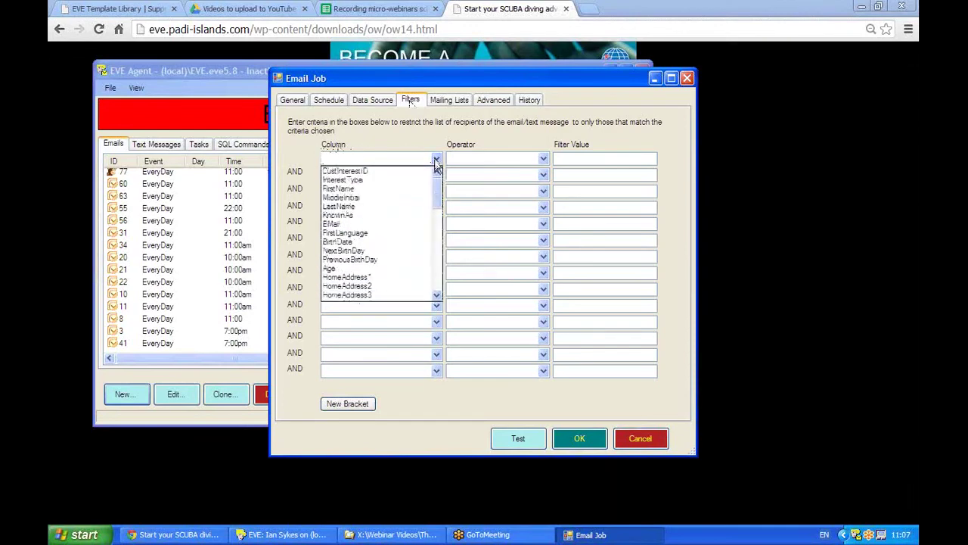
left_click_drag(437, 189, 436, 224)
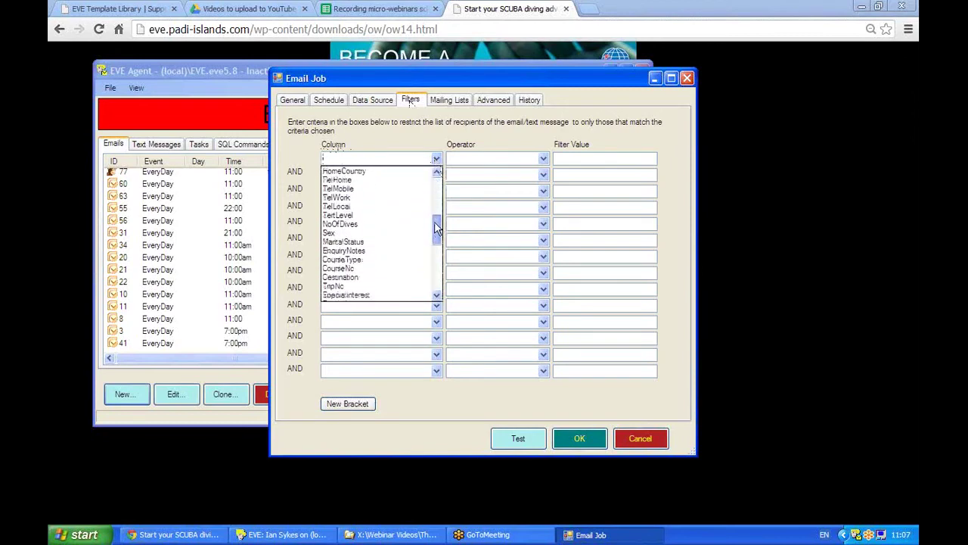
left_click(364, 259)
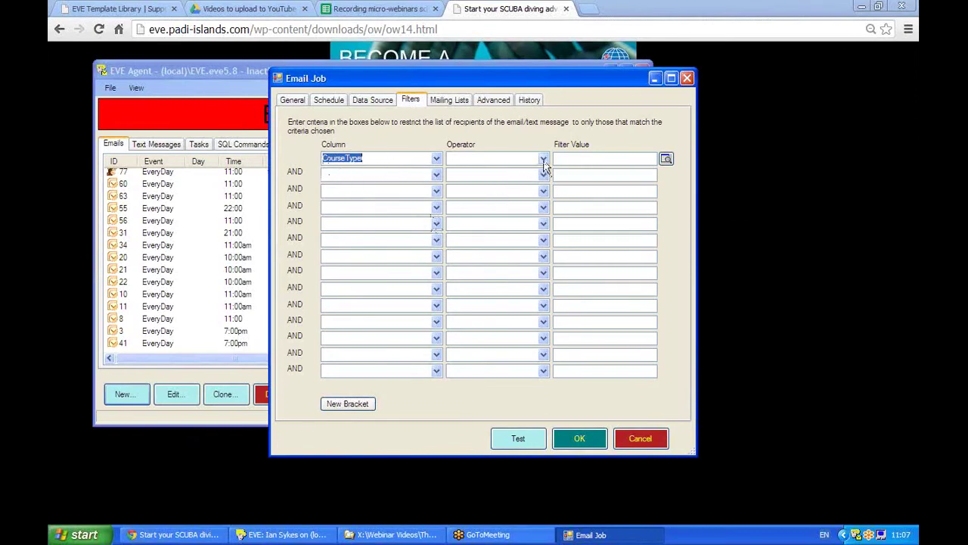
left_click(543, 159)
left_click(474, 172)
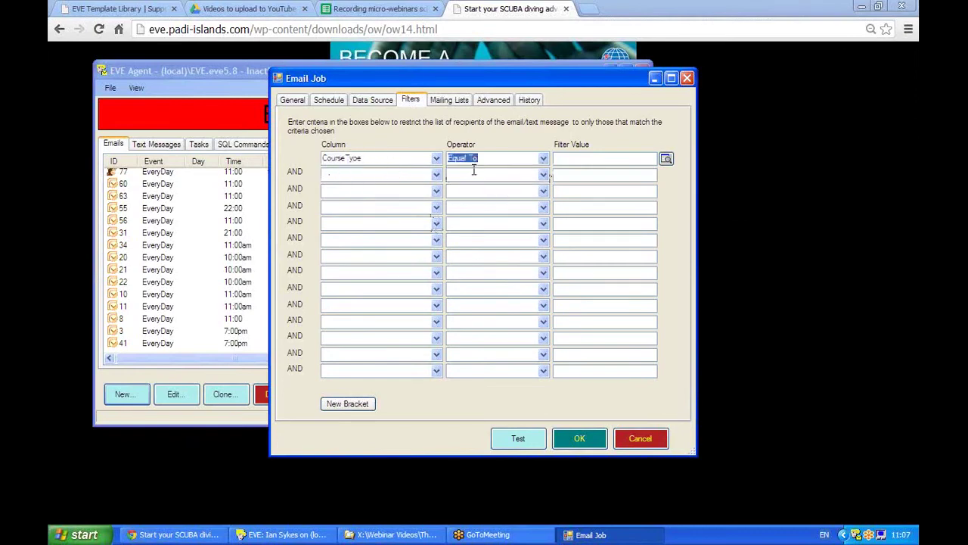
Pick Open Water from the course-type lookup as the filter value
left_click(665, 159)
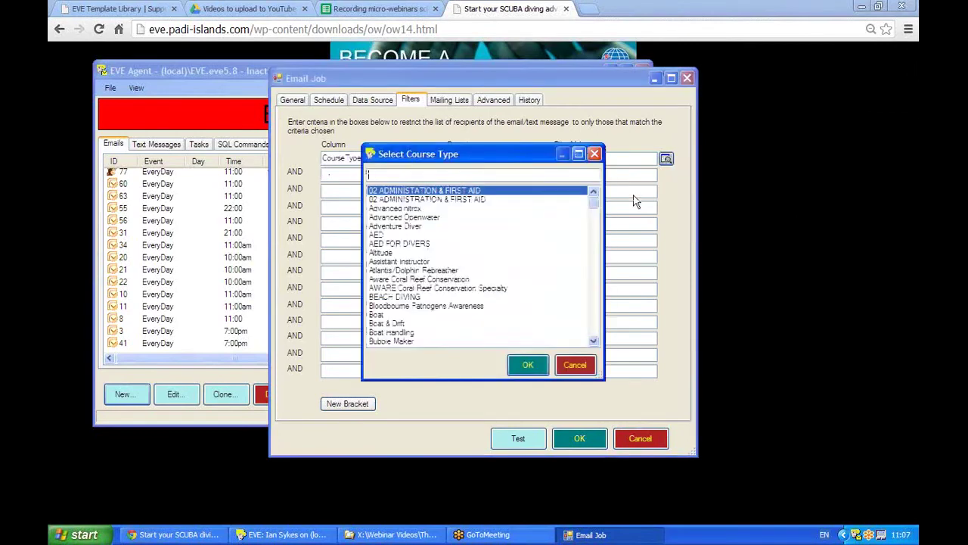
left_click(596, 325)
left_click(597, 326)
left_click(596, 325)
left_click(596, 325)
left_click(594, 325)
left_click(592, 320)
left_click(593, 320)
left_click(593, 320)
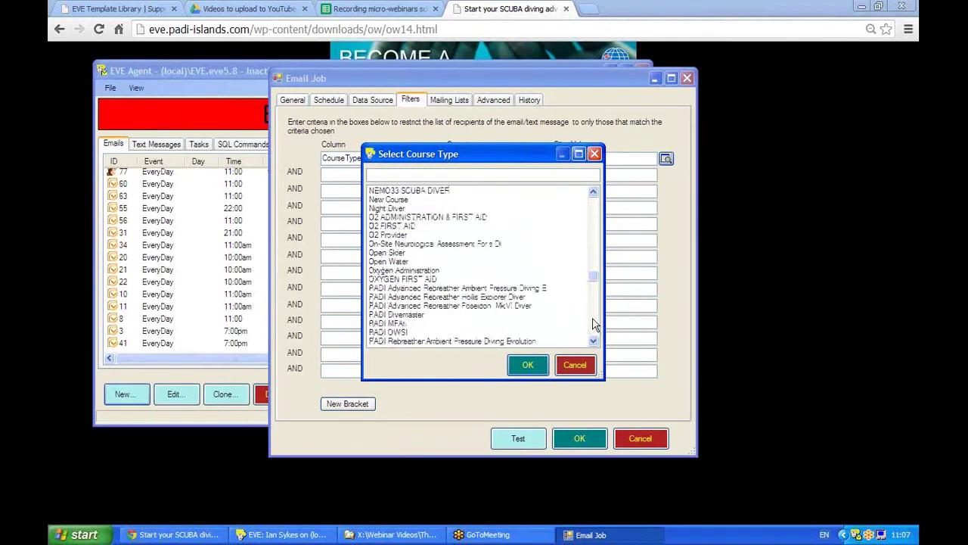
left_click(399, 261)
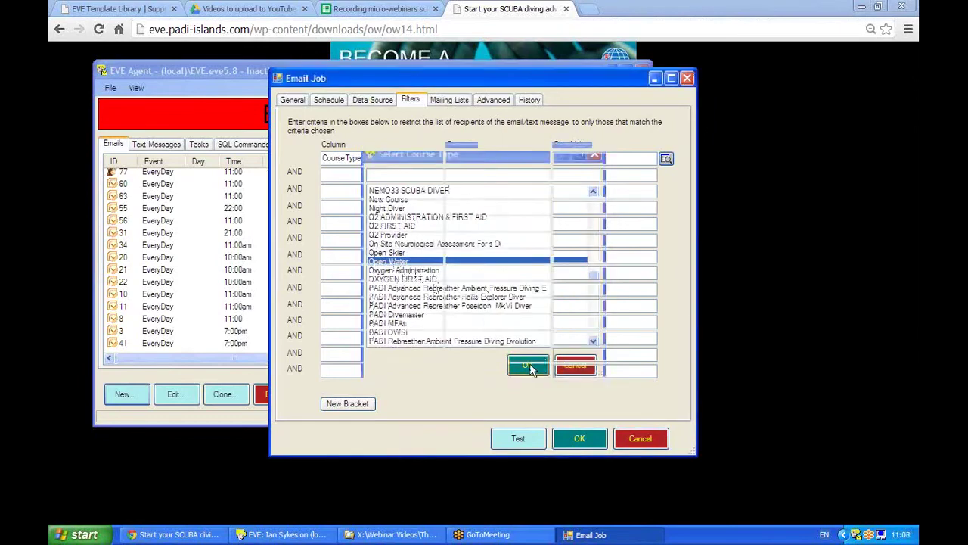
left_click(525, 365)
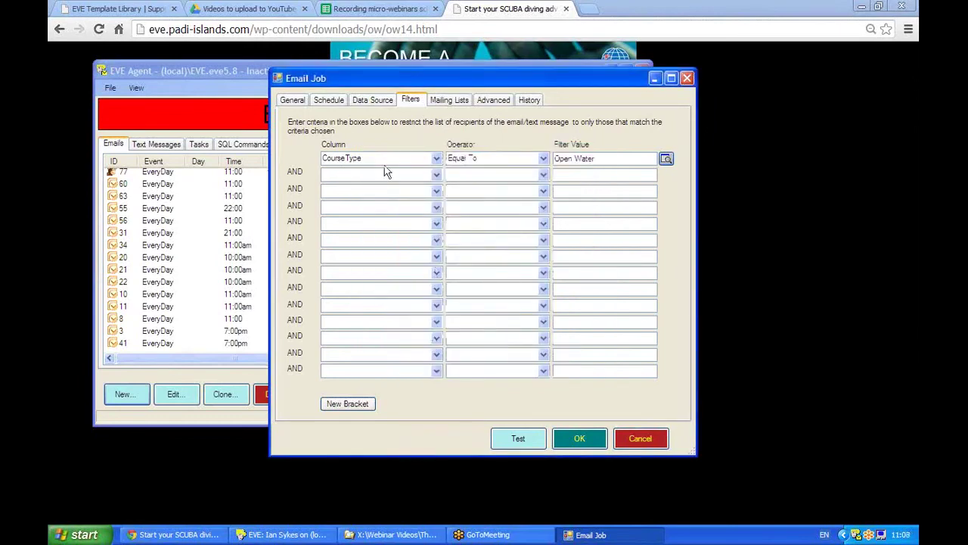
Review the Data Source, Schedule and General settings, then run a test queuing one MailChimp email
left_click(364, 108)
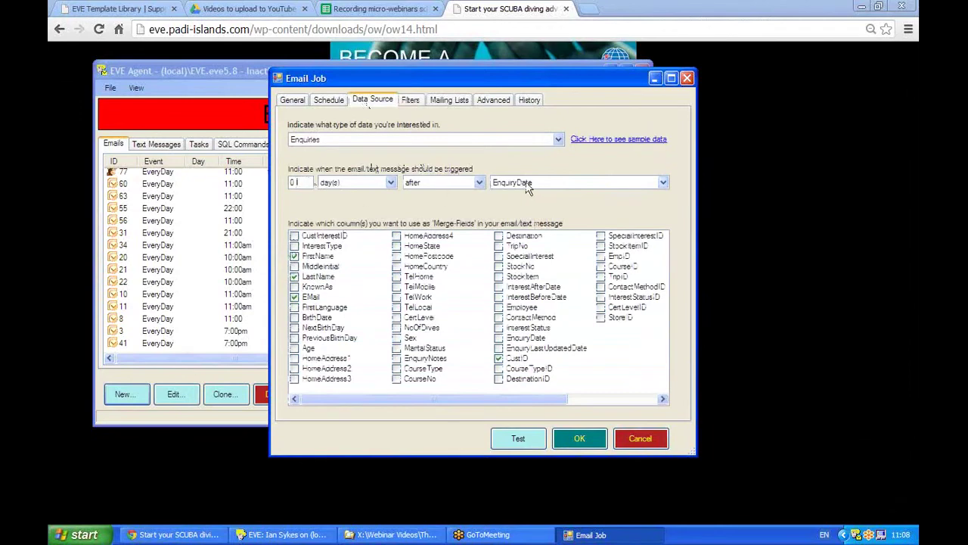
left_click(317, 98)
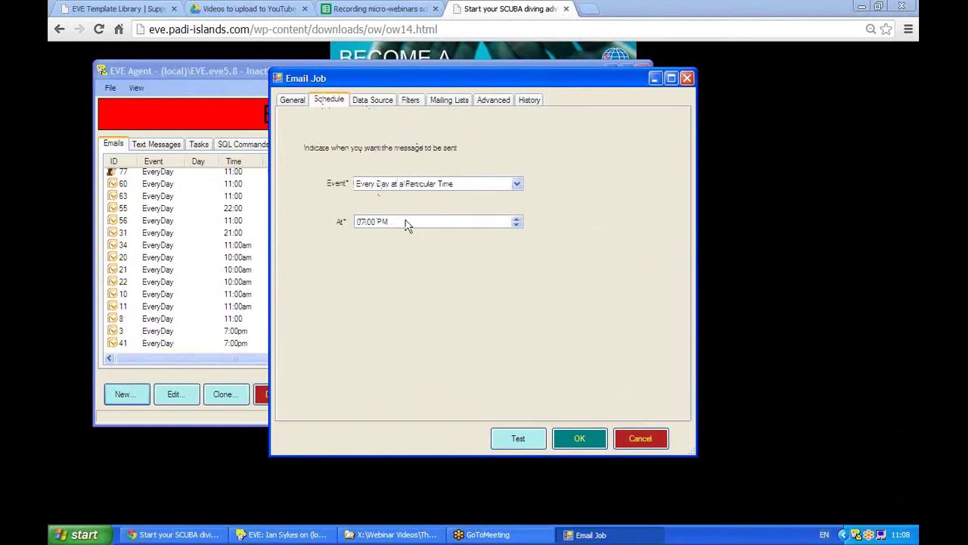
left_click(284, 101)
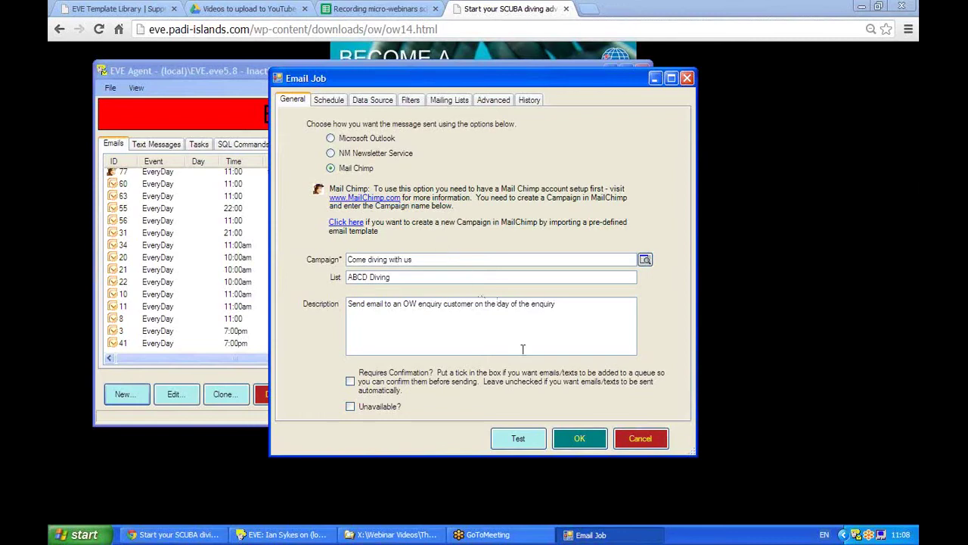
left_click(516, 439)
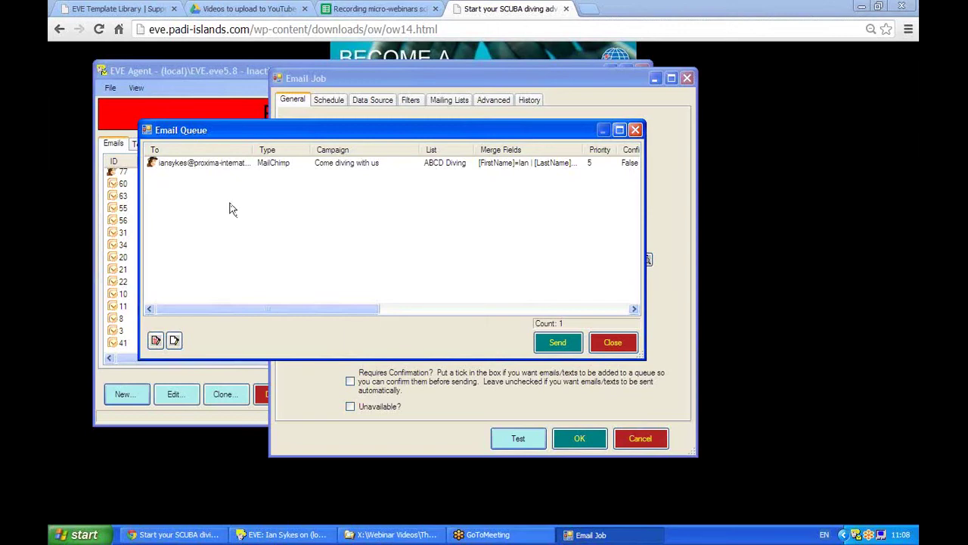
Send the queued Come diving with us test email and confirm the Send message(s)? prompt
left_click(171, 166)
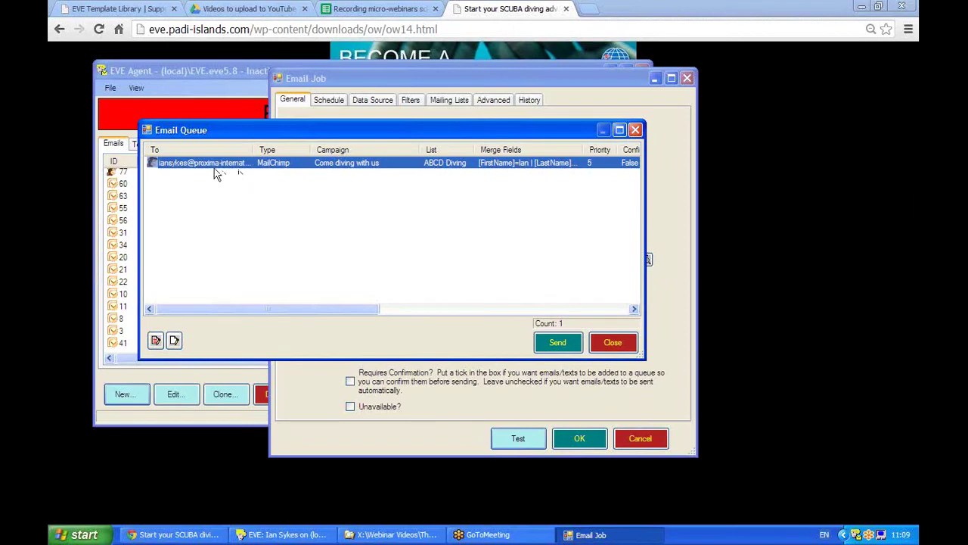
left_click(552, 344)
left_click(458, 307)
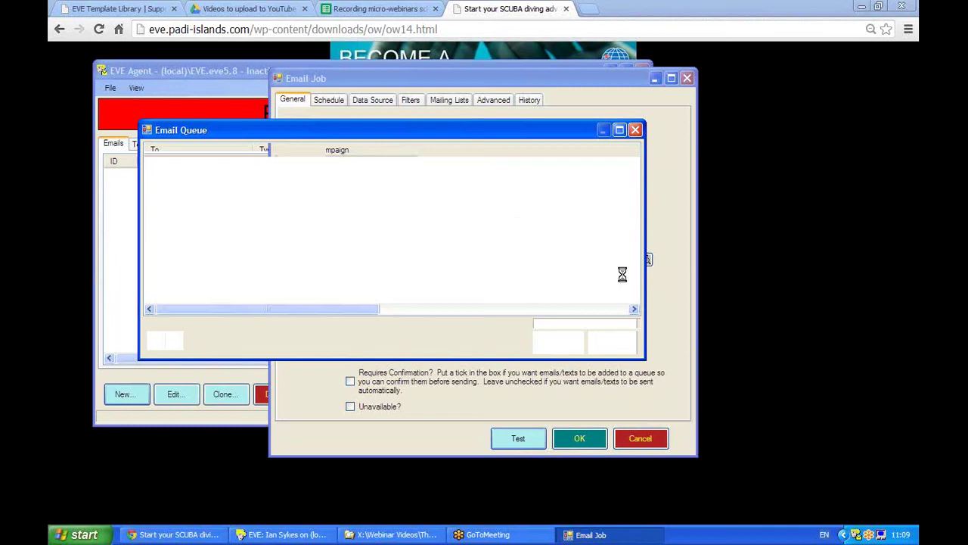
left_click(747, 316)
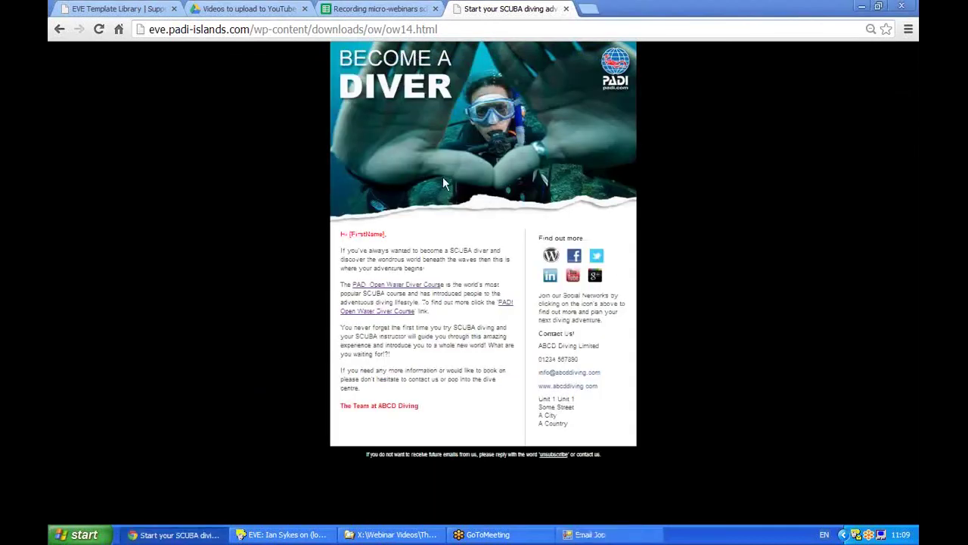
Go back three pages in Chrome to the EVE Template Library home page
left_click(60, 30)
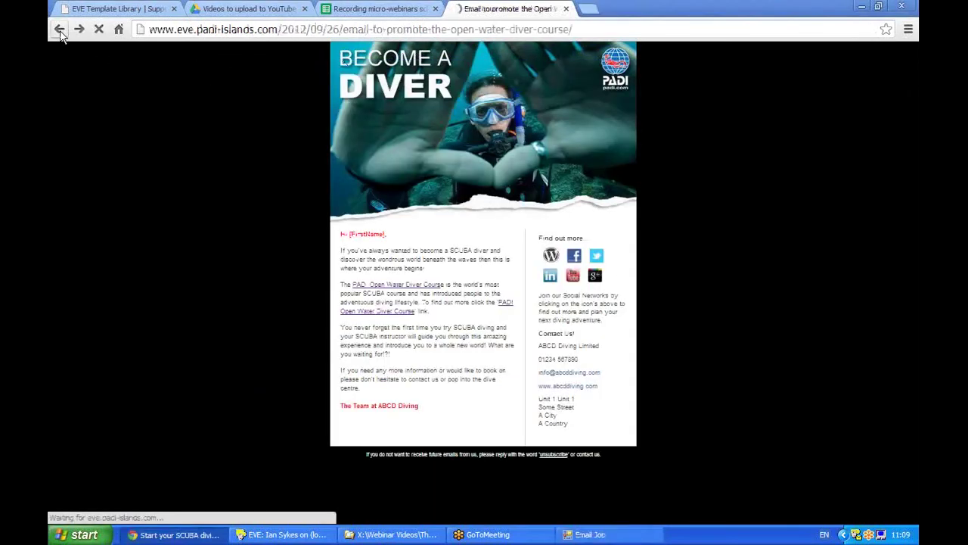
left_click(60, 30)
left_click(60, 30)
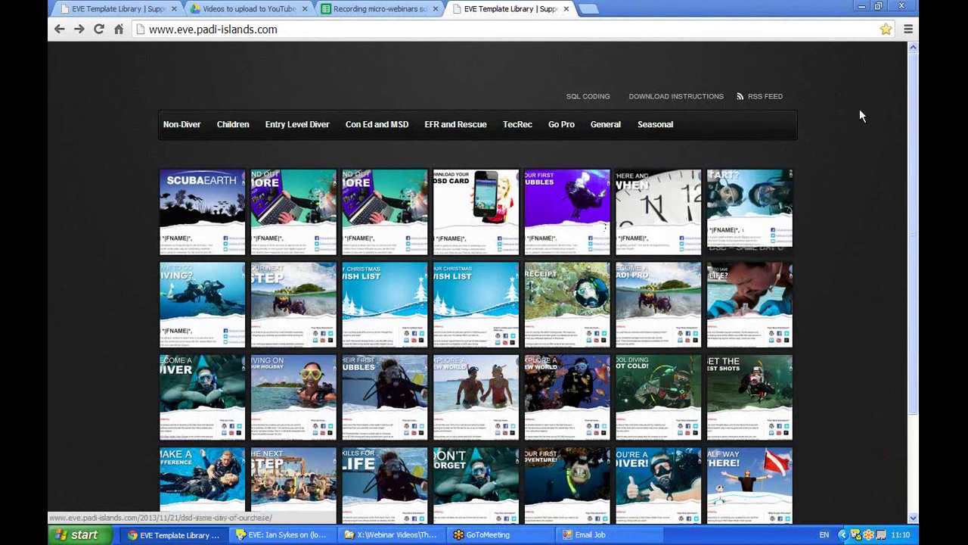
left_click(910, 32)
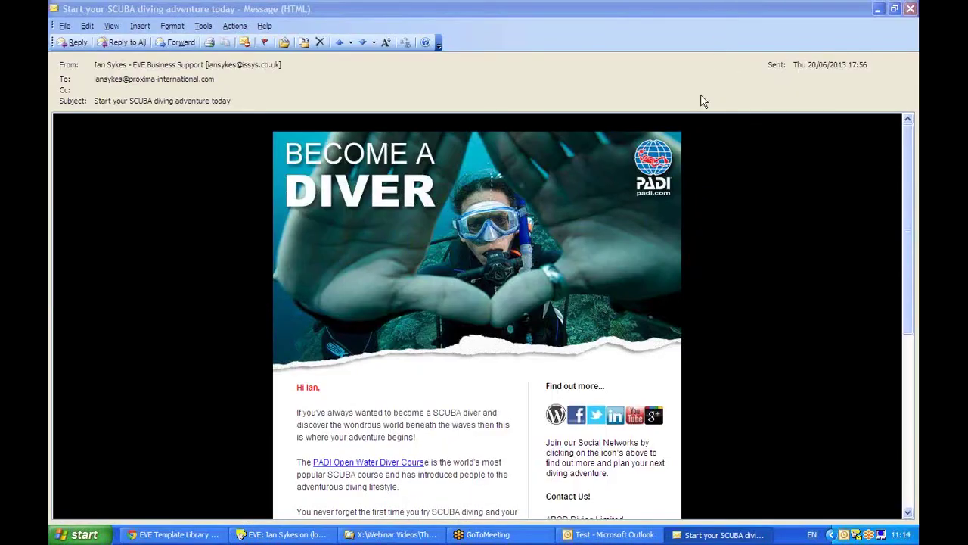
left_click(904, 241)
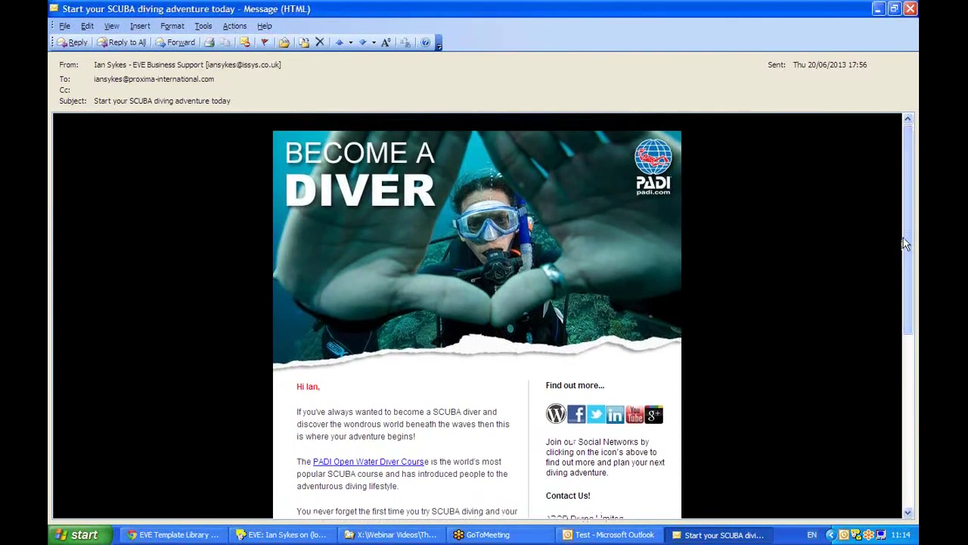
left_click_drag(905, 236, 902, 272)
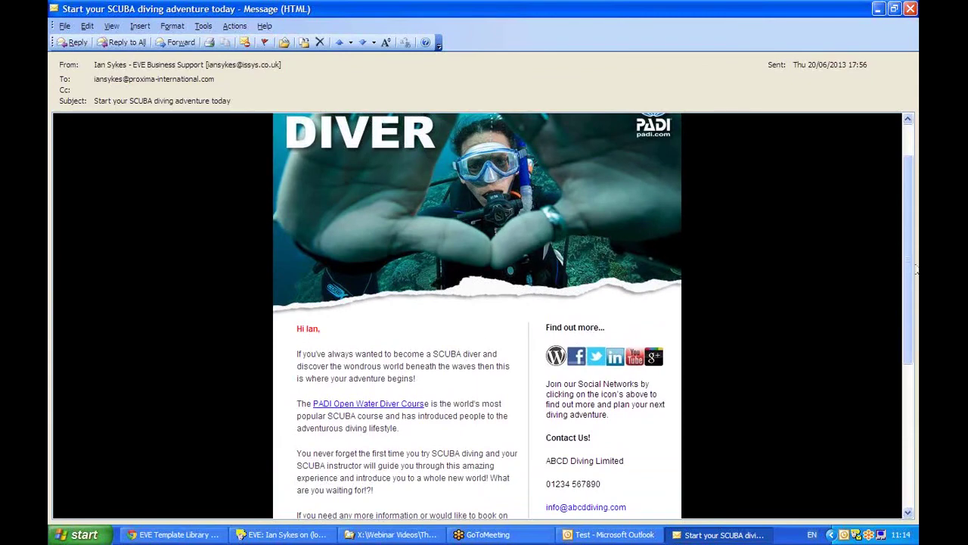
scroll(913, 248, "down", 1)
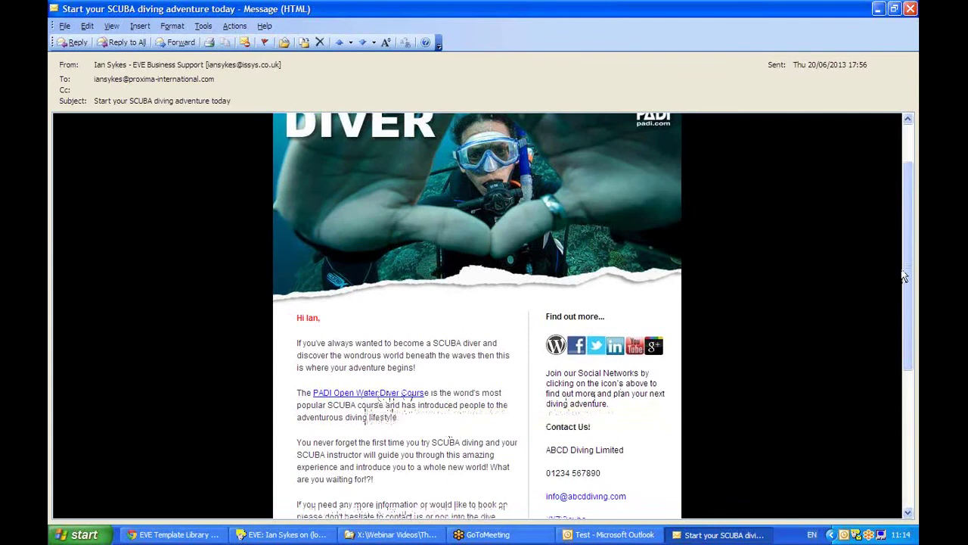
mouse_move(910, 271)
left_mouse_down()
mouse_move(909, 280)
mouse_move(906, 266)
left_mouse_up()
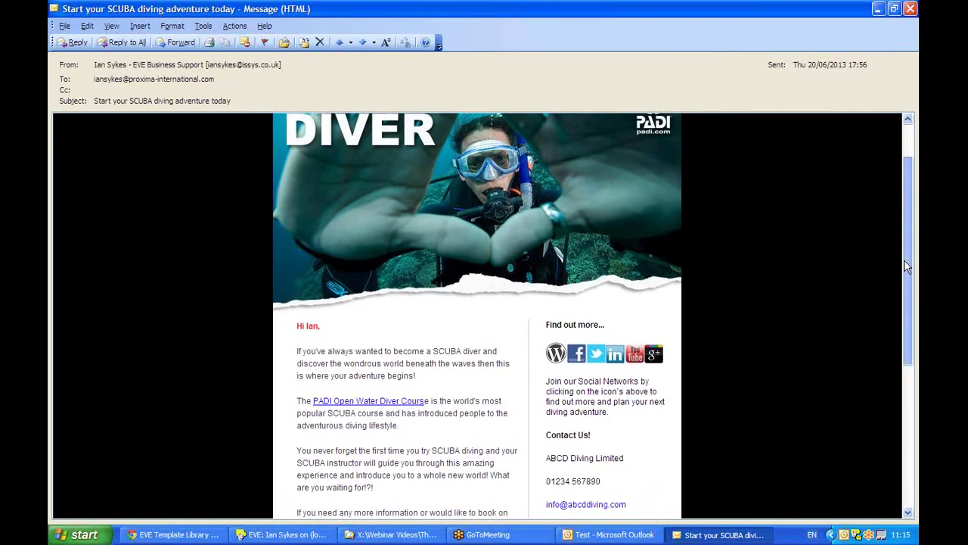
left_click_drag(906, 266, 909, 239)
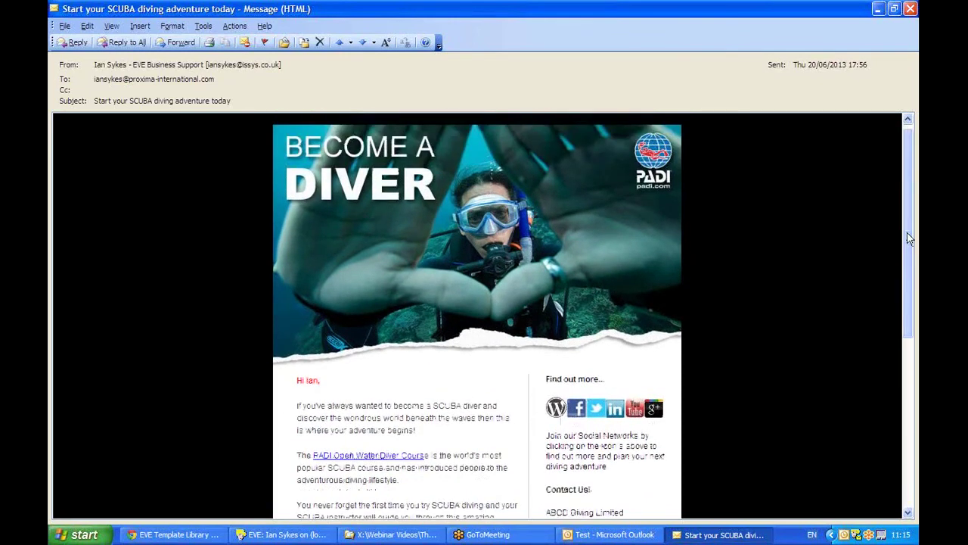